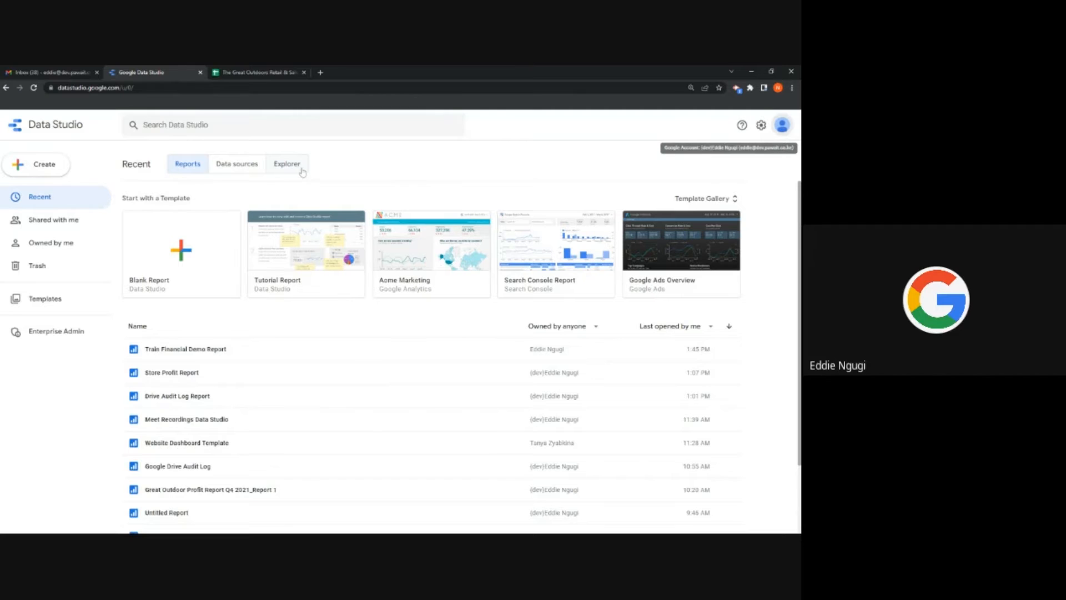
Step: Open The Great Outdoors Retail & Sales Data and browse its Product Information and Product Sales rows
left_click(252, 71)
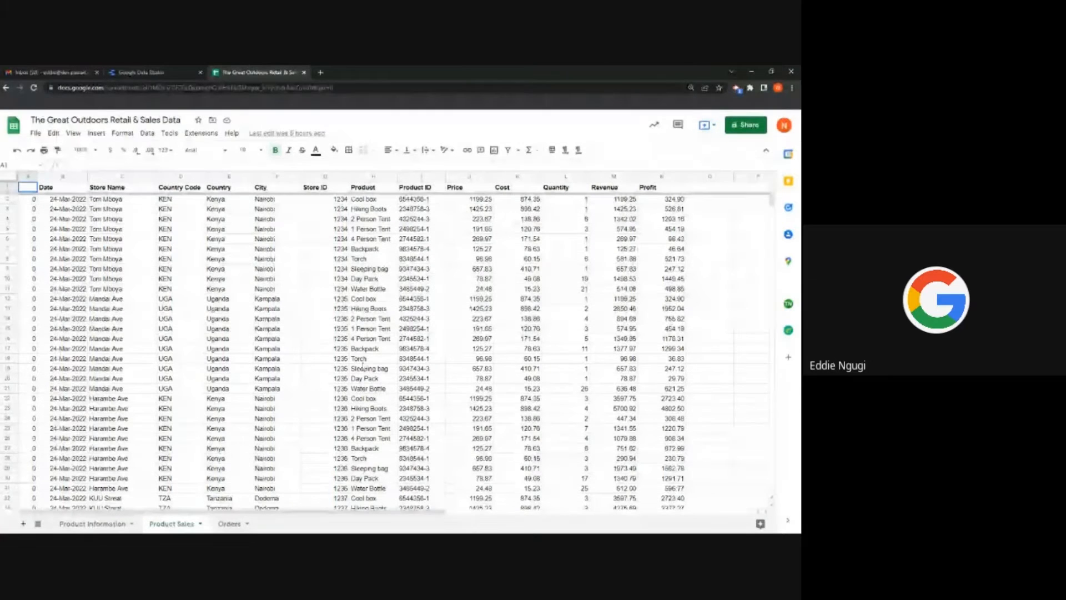
left_click(114, 524)
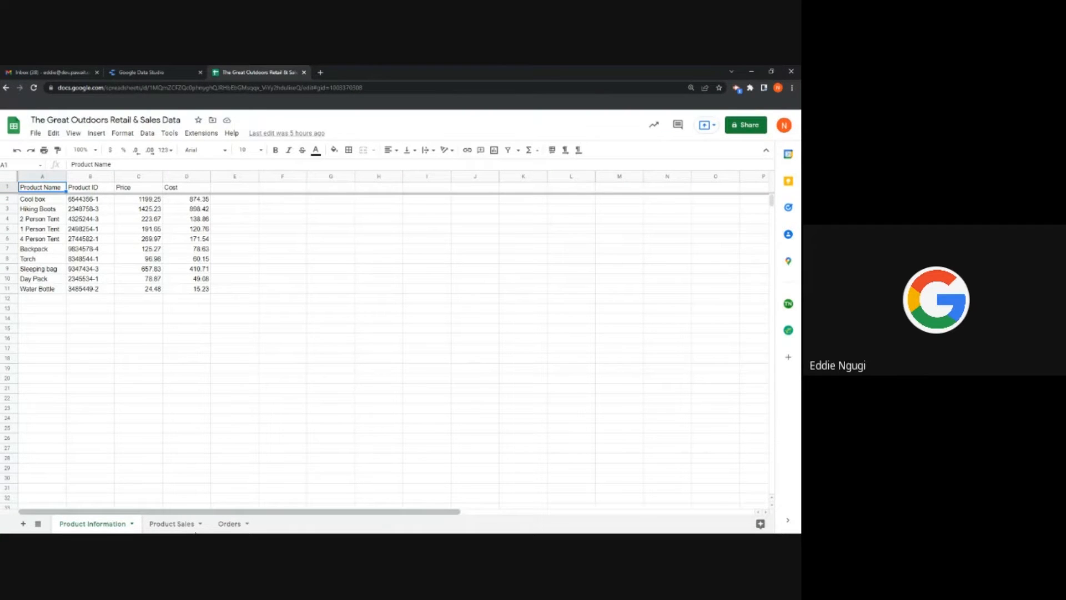
left_click(173, 524)
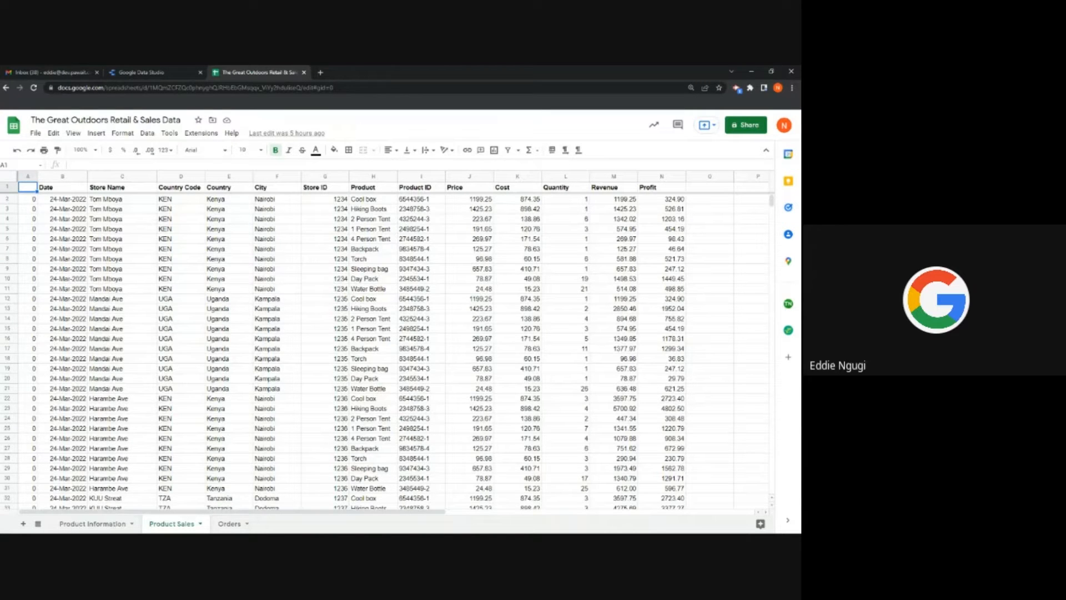
scroll(105, 233, "down", 2)
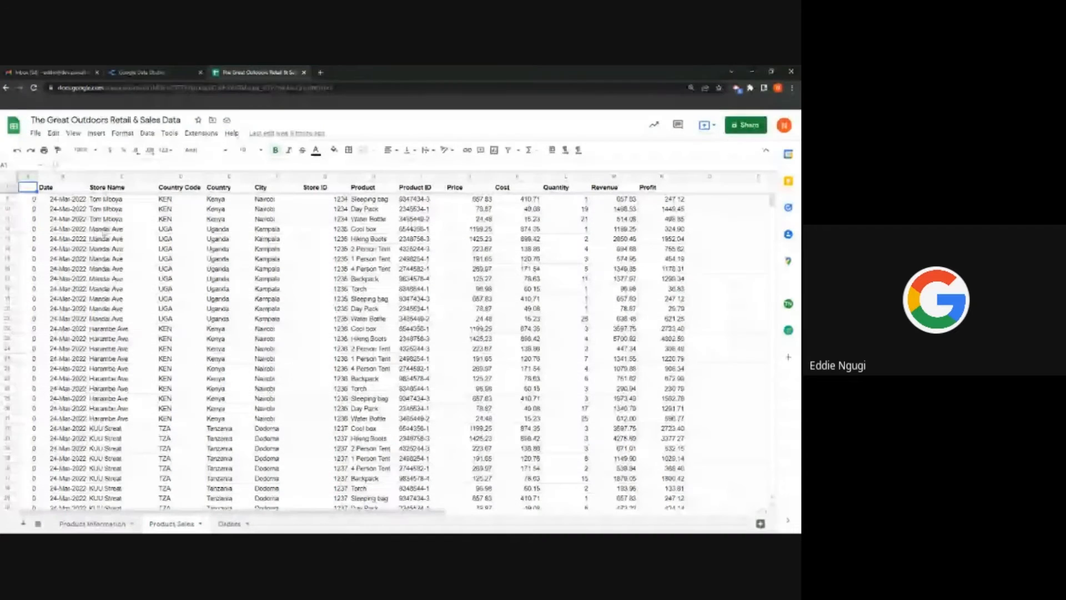
scroll(104, 233, "down", 18)
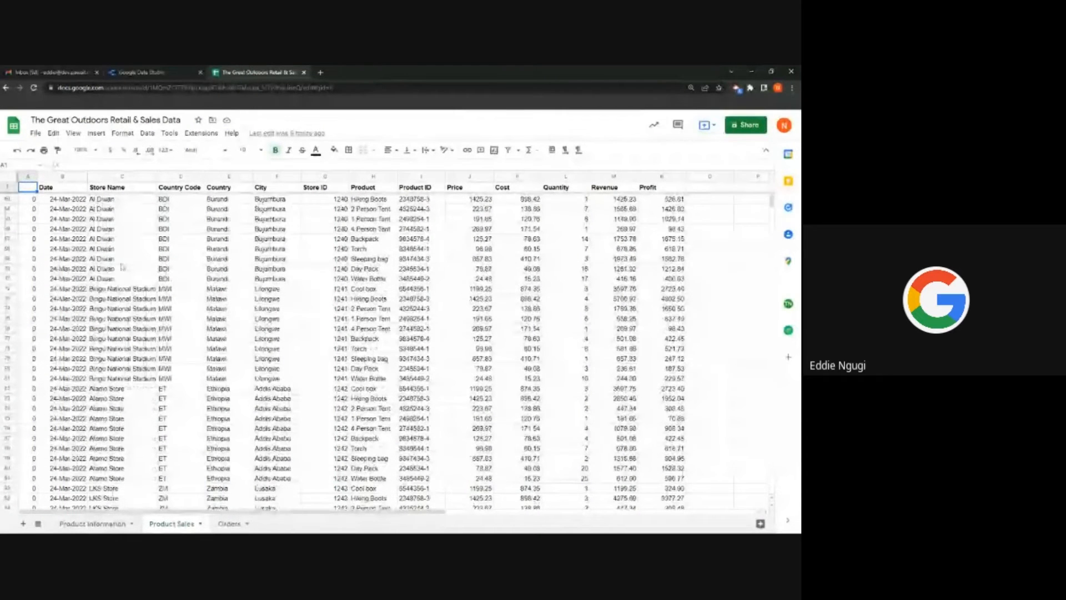
scroll(122, 267, "down", 20)
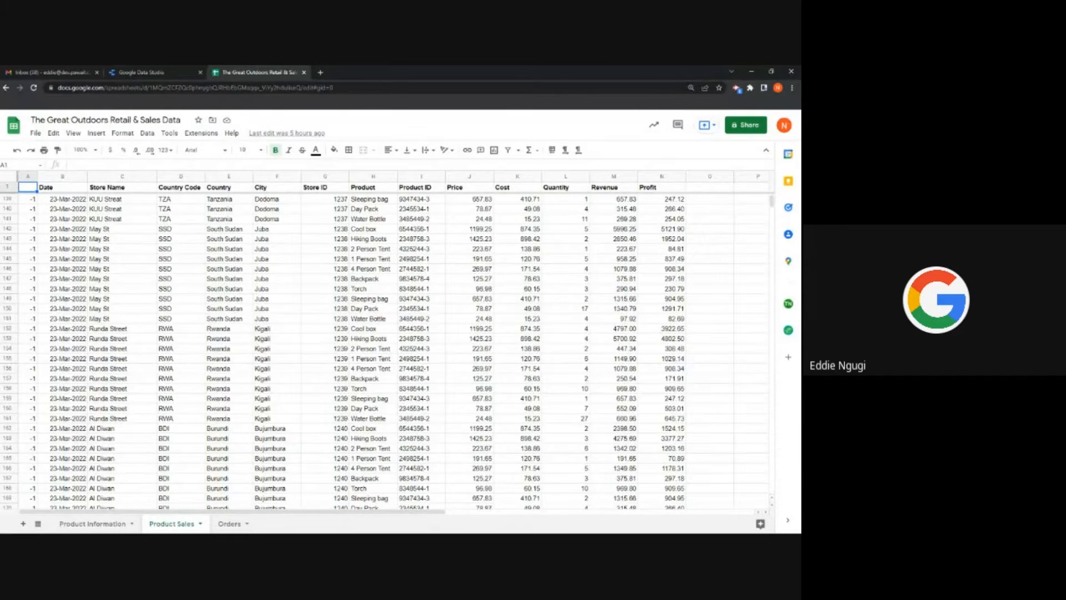
Step: Back in Data Studio, create a new data source with the Google Sheets connector
left_click(157, 72)
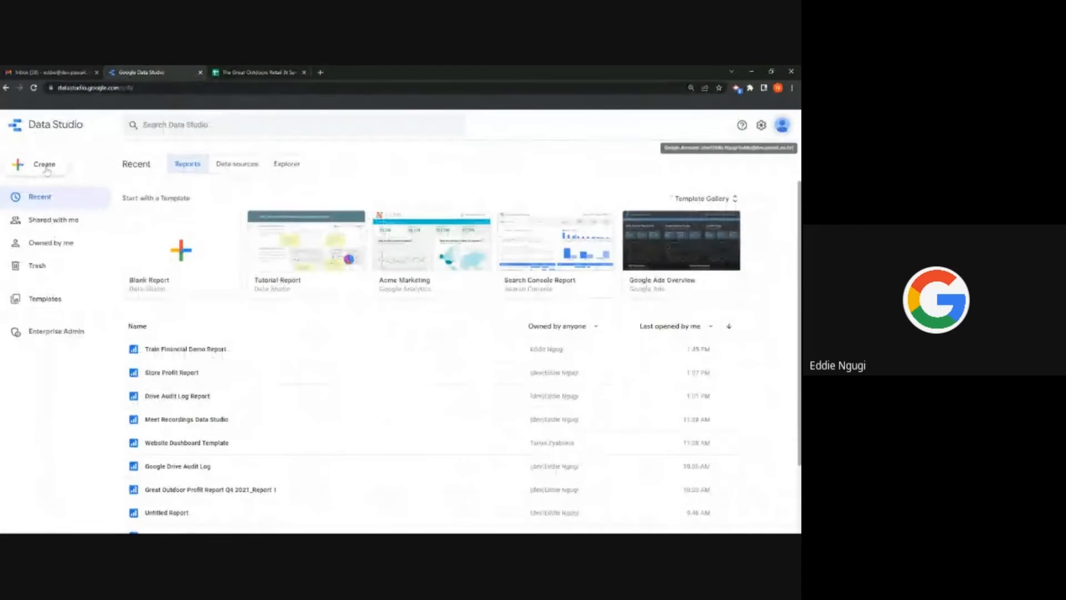
left_click(45, 165)
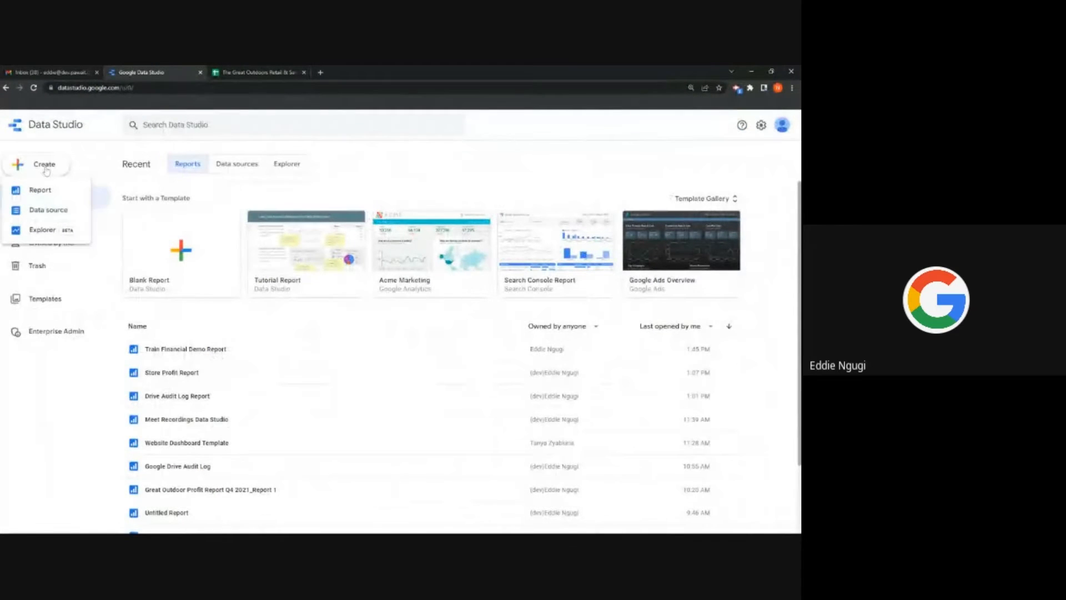
left_click(49, 210)
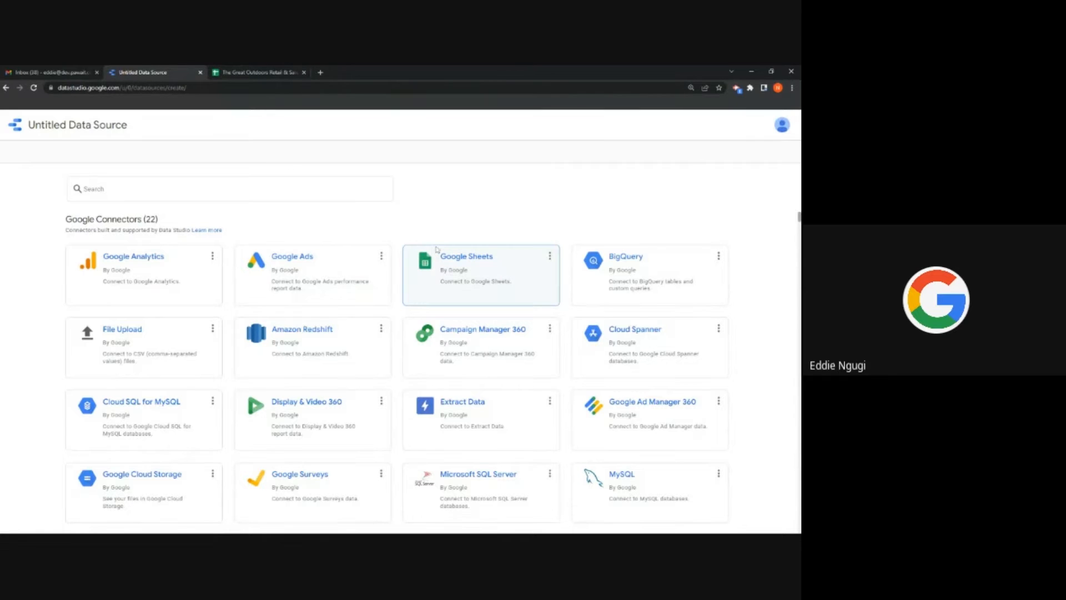
left_click(471, 273)
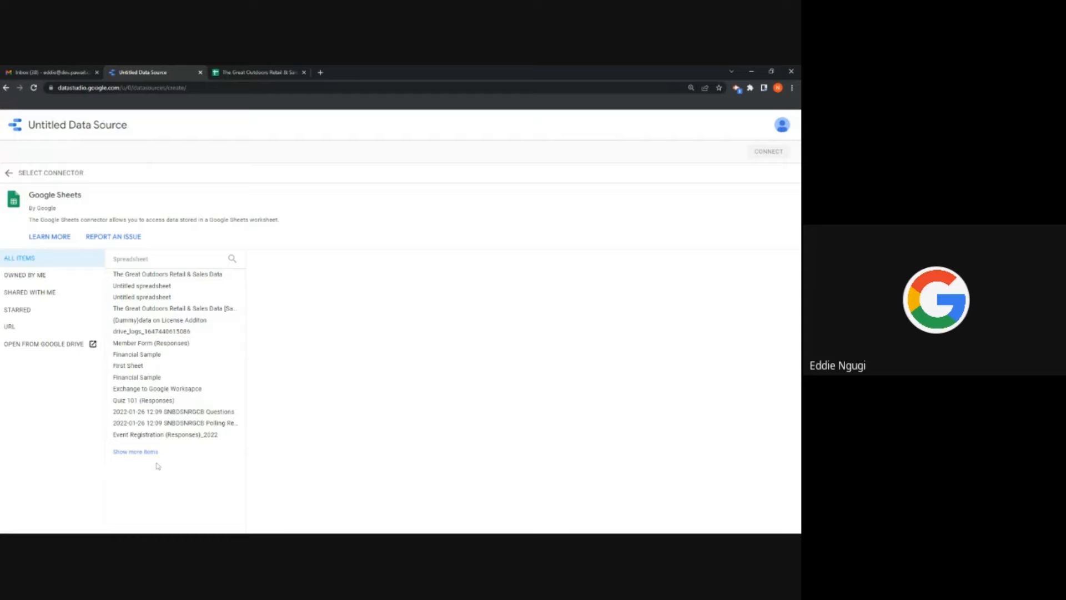
Step: Select the Product Sales worksheet of The Great Outdoors Retail & Sales Data as the source
left_click(163, 278)
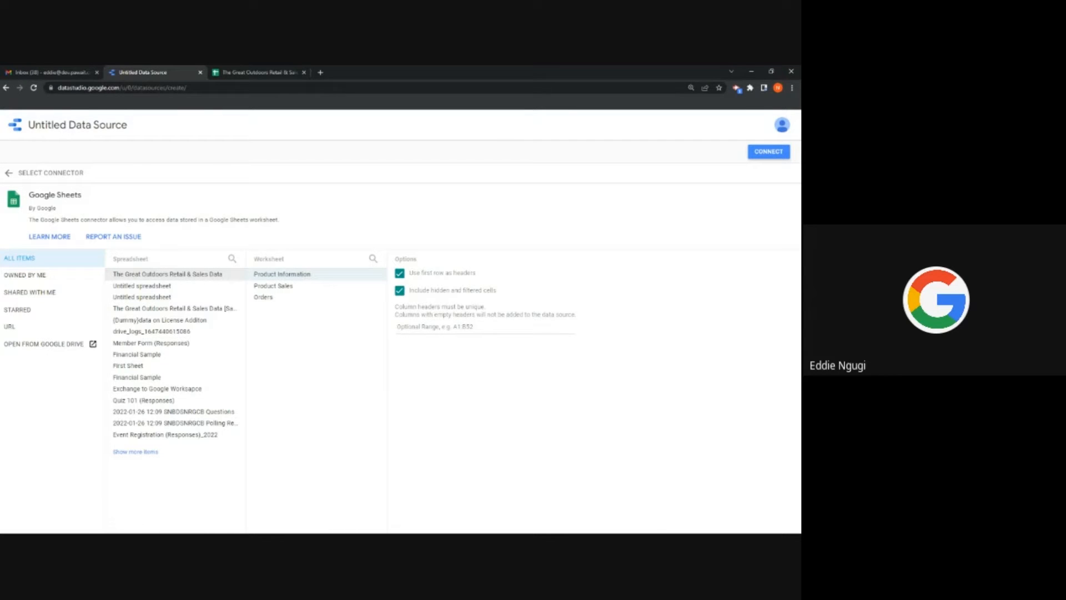
left_click(259, 288)
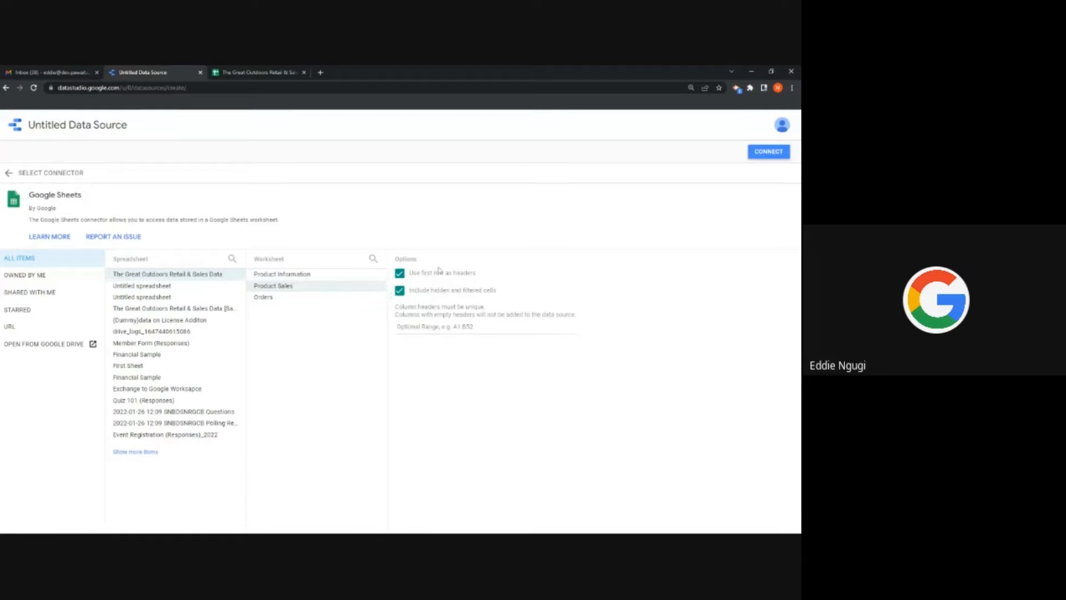
left_click(242, 71)
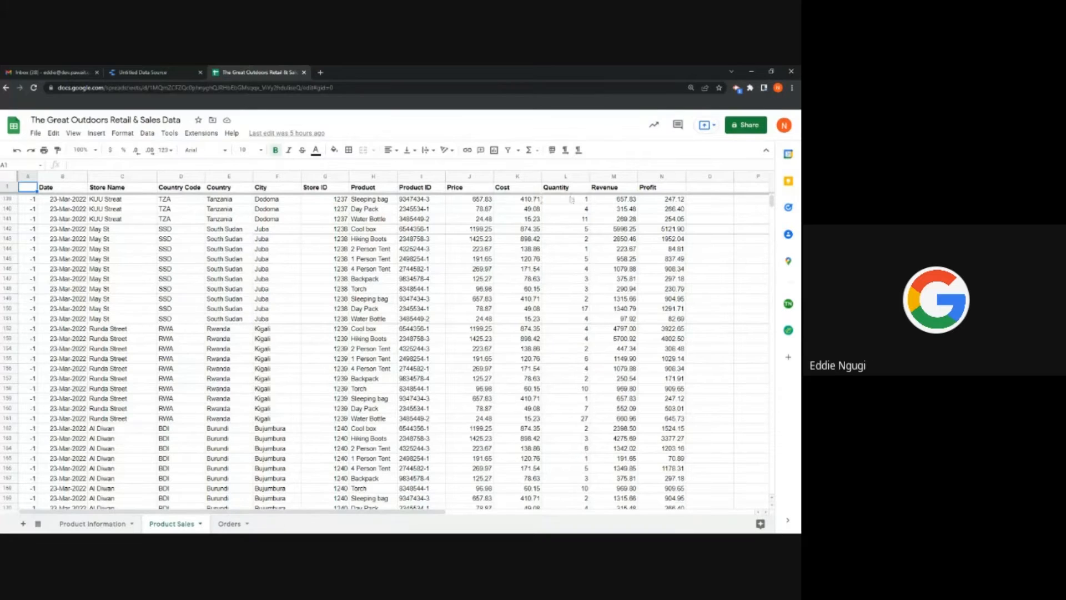
left_click(129, 71)
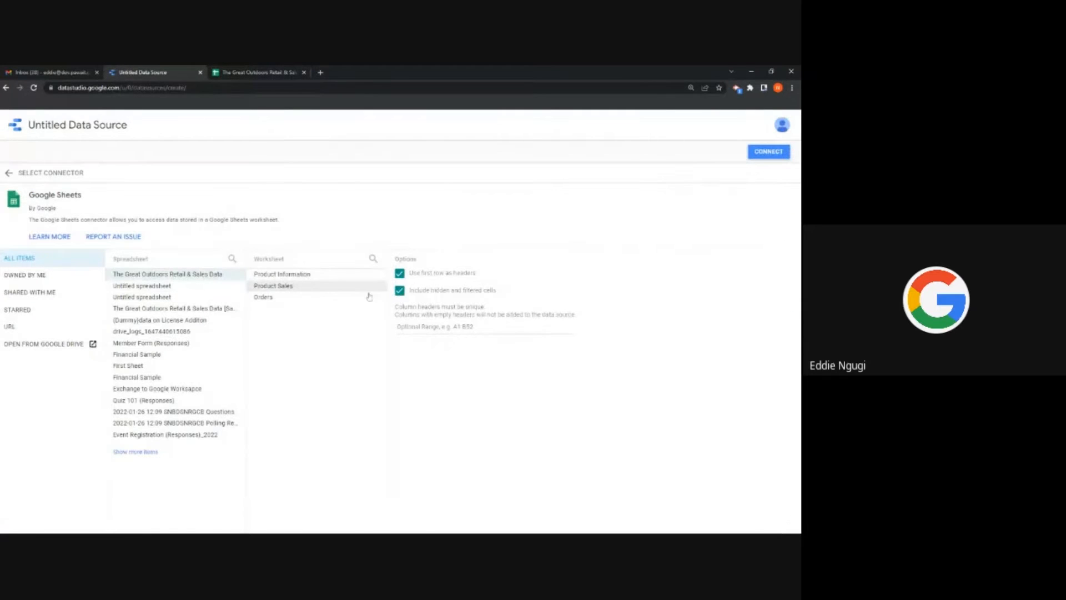
Step: Connect the Product Sales worksheet and inspect the Date field's type options without changing them
left_click(774, 153)
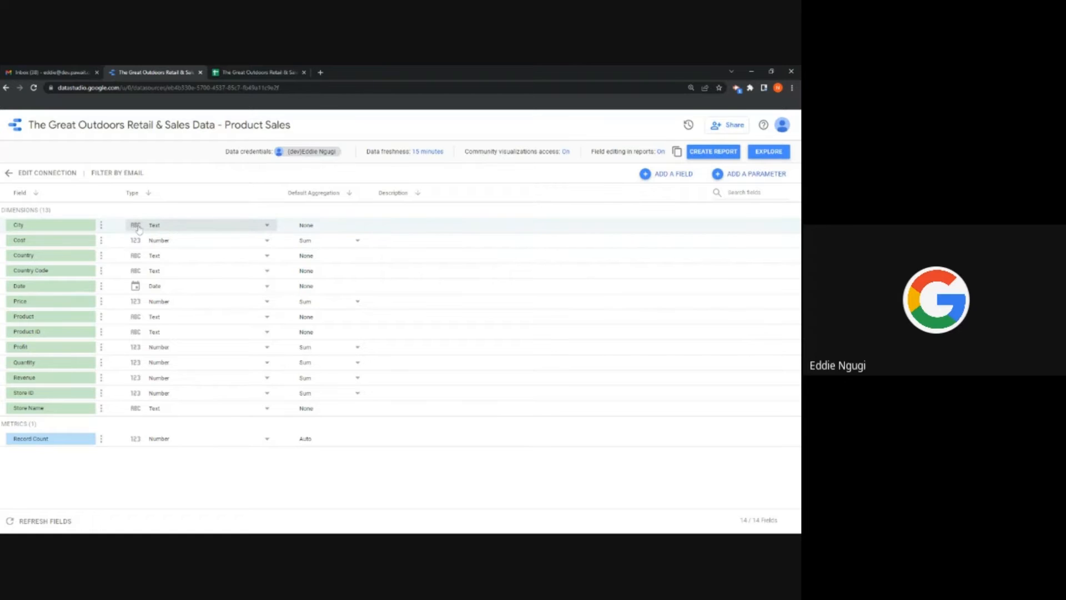
left_click(269, 288)
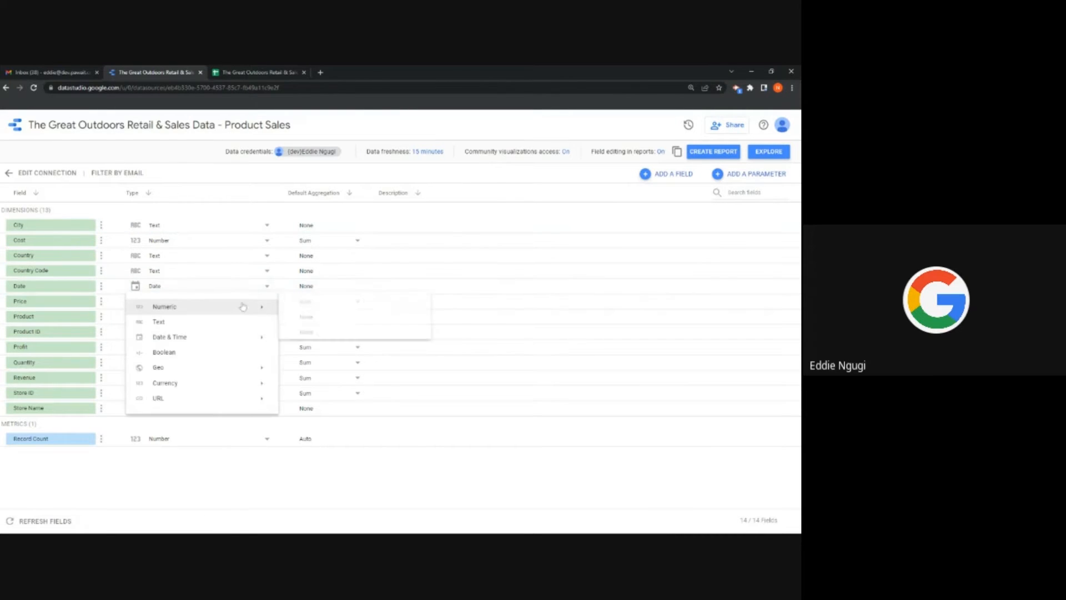
mouse_move(202, 337)
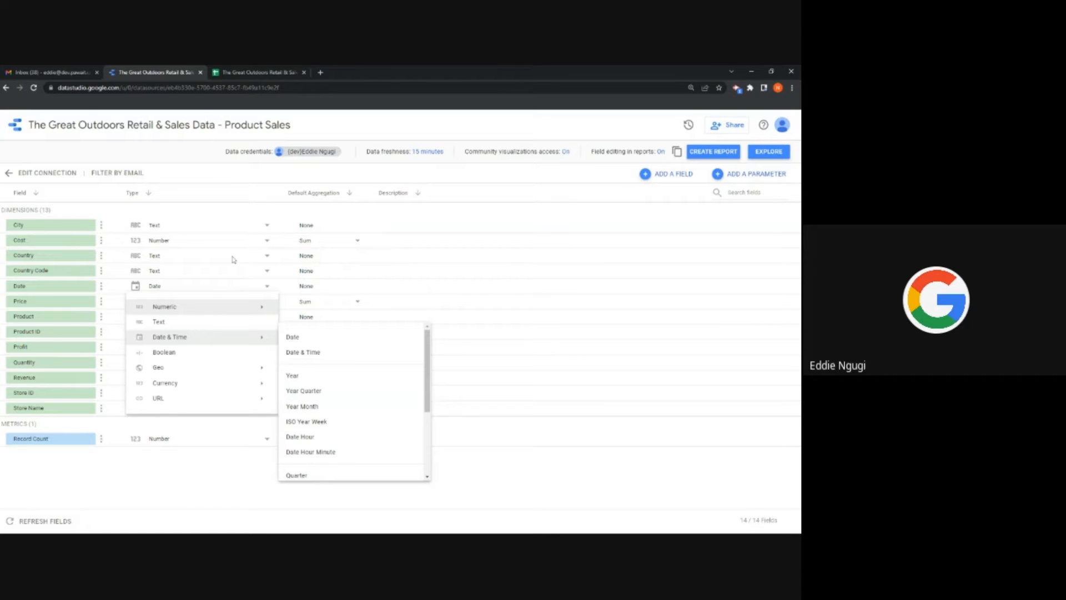
left_click(319, 230)
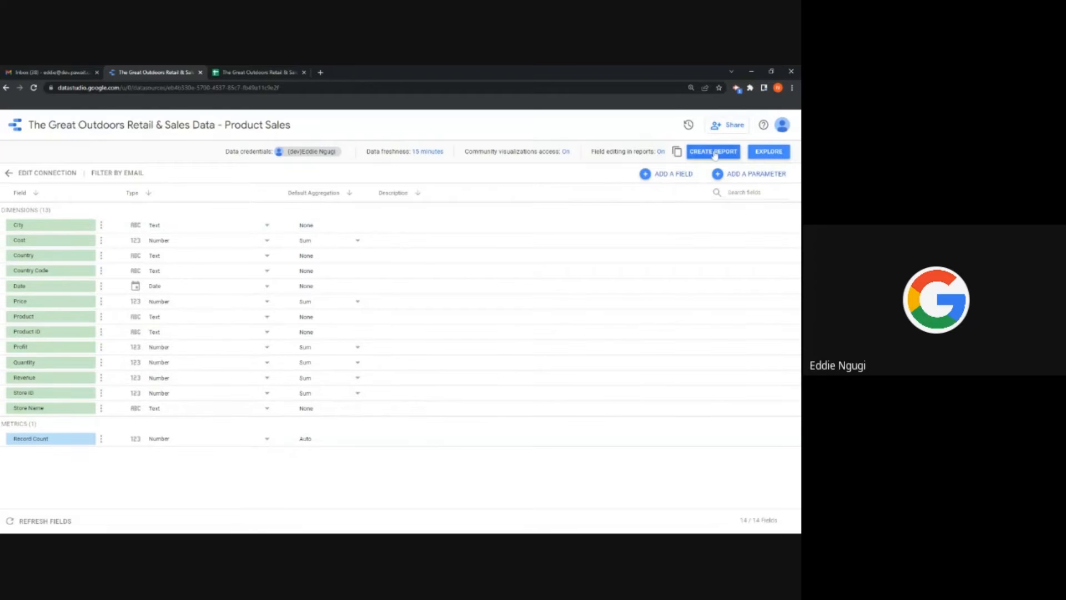
Step: Create a report from the Product Sales data source and confirm adding the data to it
left_click(715, 152)
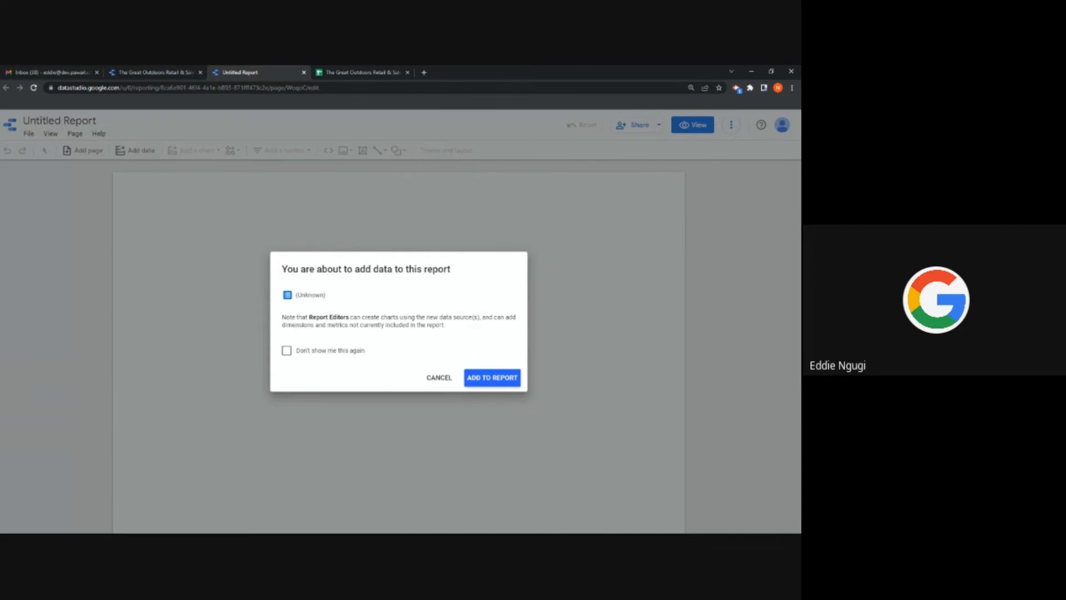
left_click(497, 381)
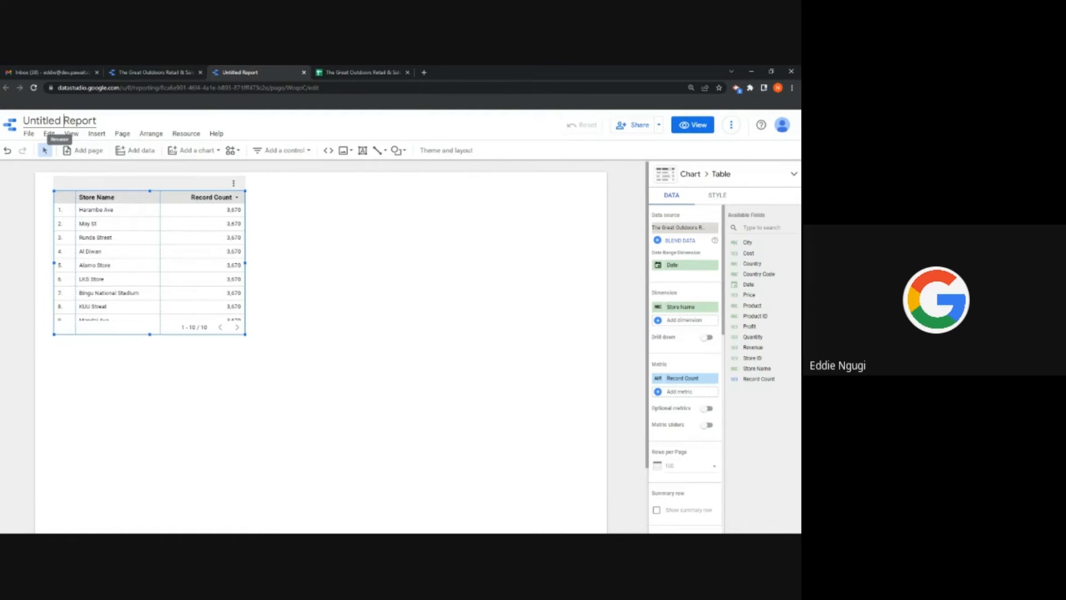
Step: Retitle the report 'Profit Per Country' and select the store table
left_click(63, 120)
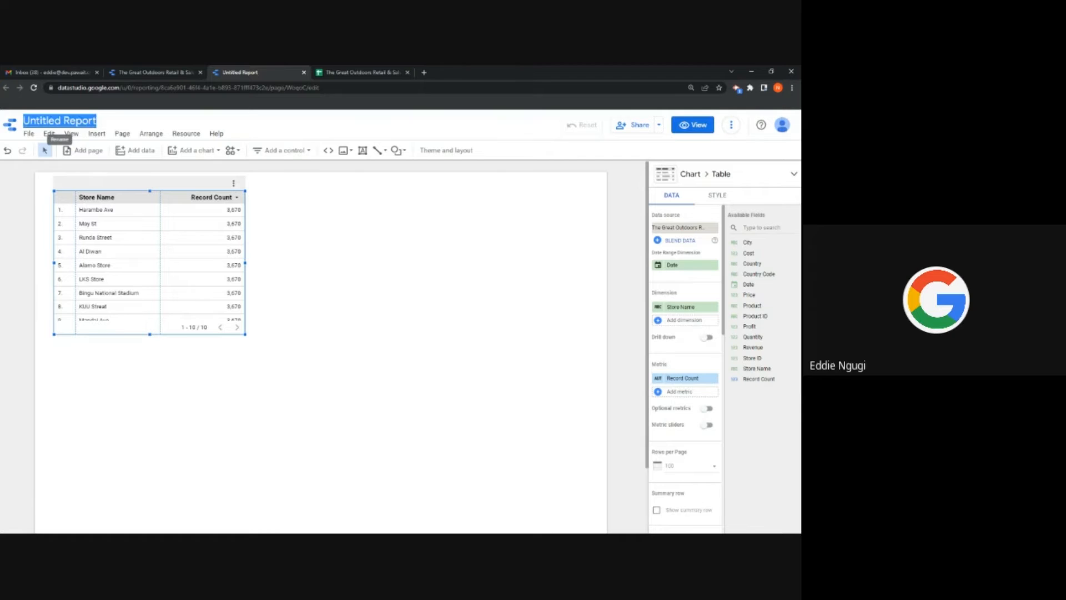
key("BackSpace")
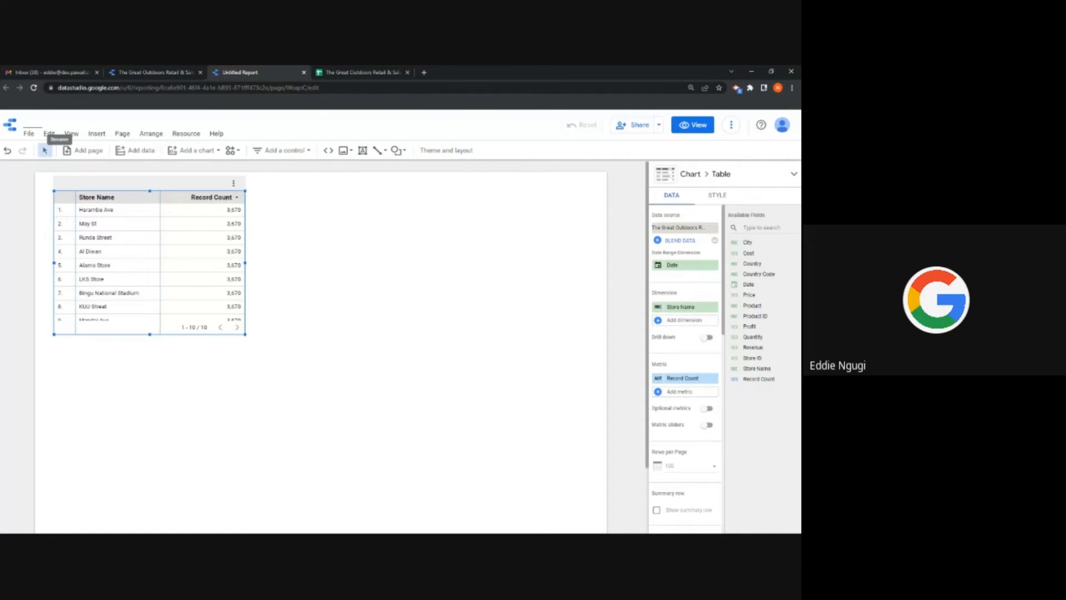
type("Profit Per Countr")
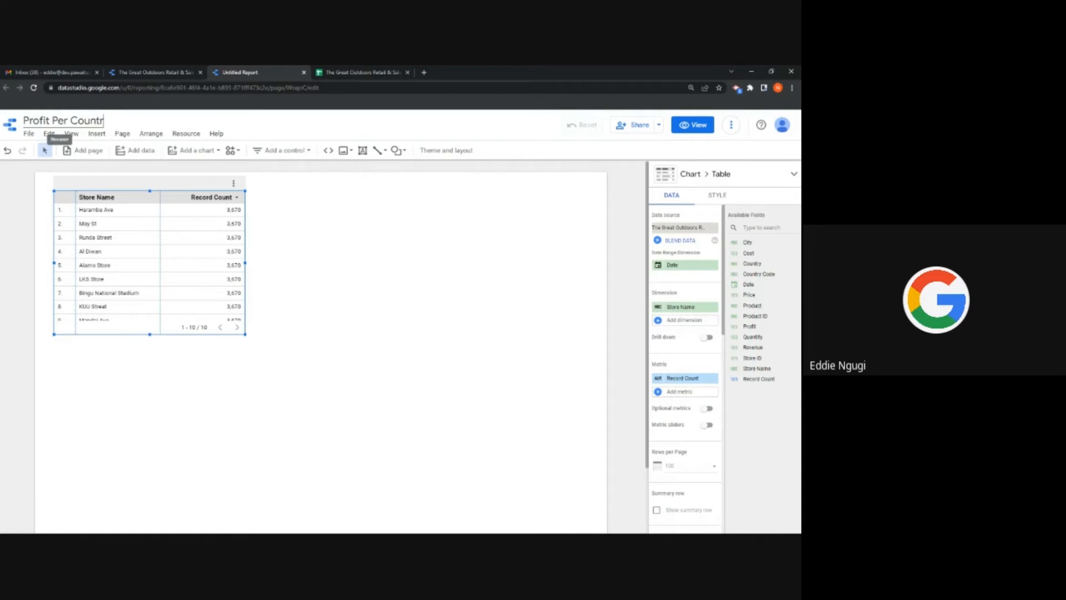
type("y")
left_click(369, 238)
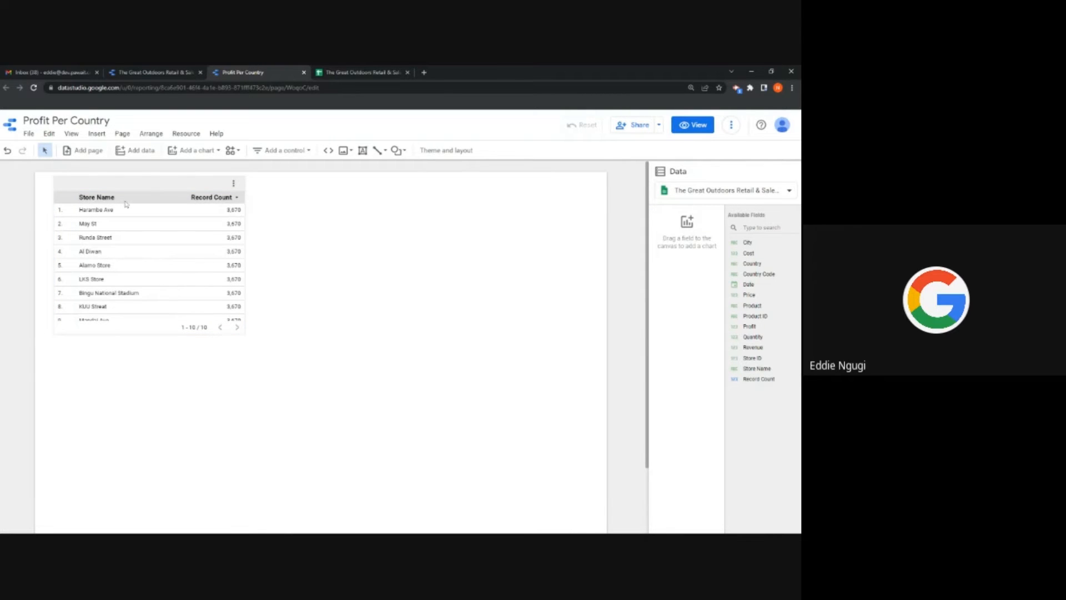
left_click(107, 180)
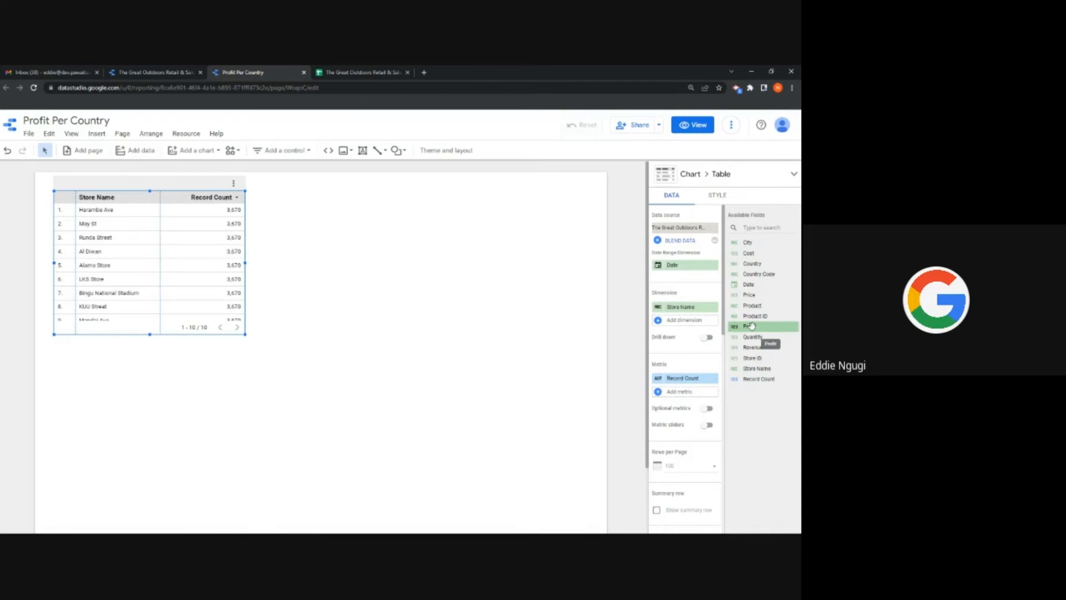
Step: Replace Record Count with Profit as the table metric and enlarge it to show all 10 rows
left_click_drag(751, 326, 687, 391)
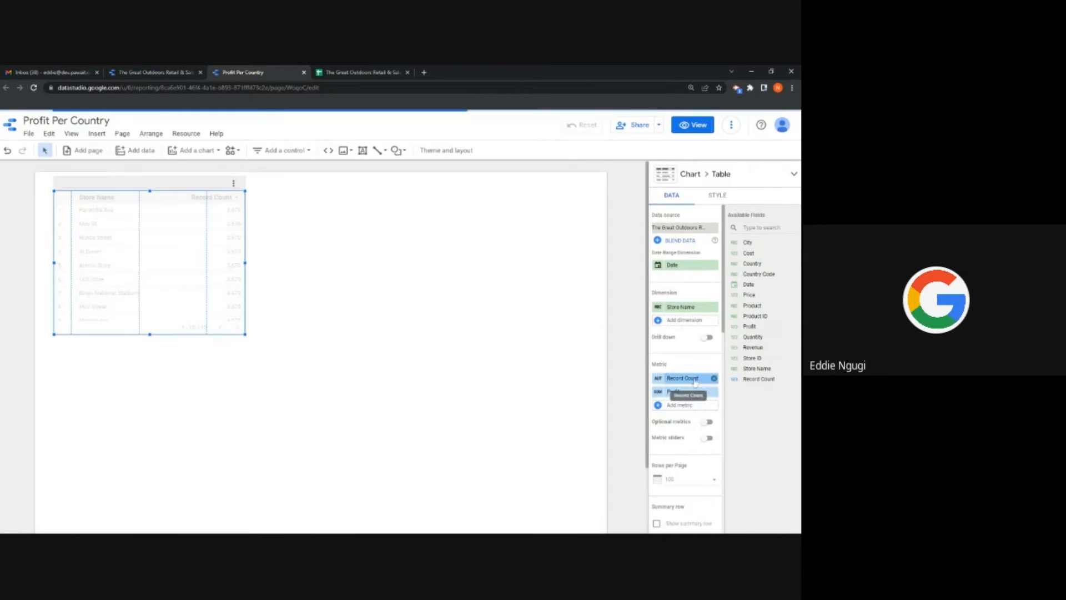
left_click(714, 378)
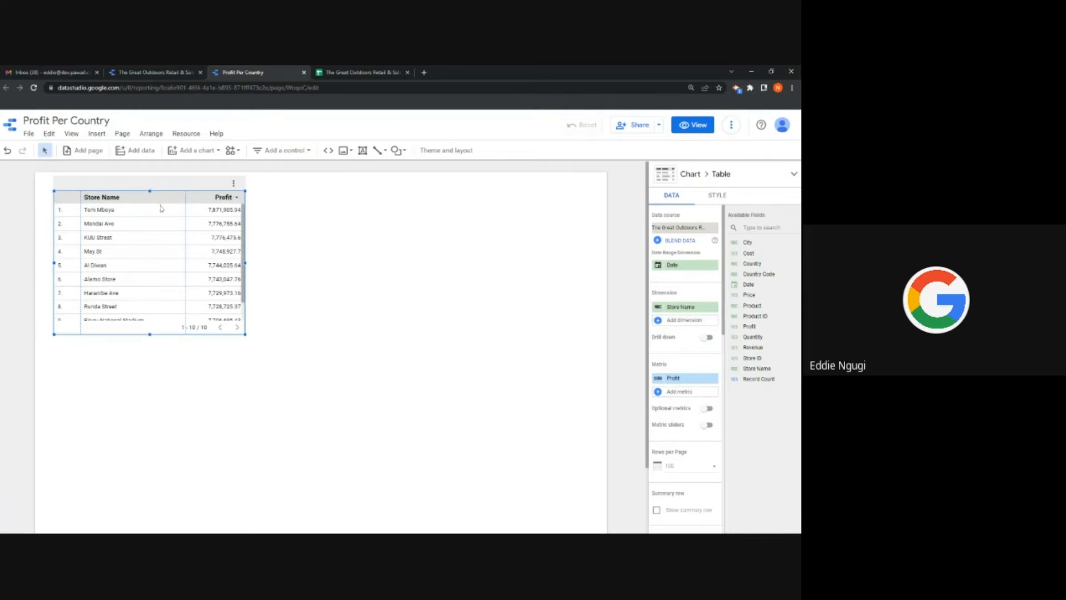
scroll(116, 235, "down", 1)
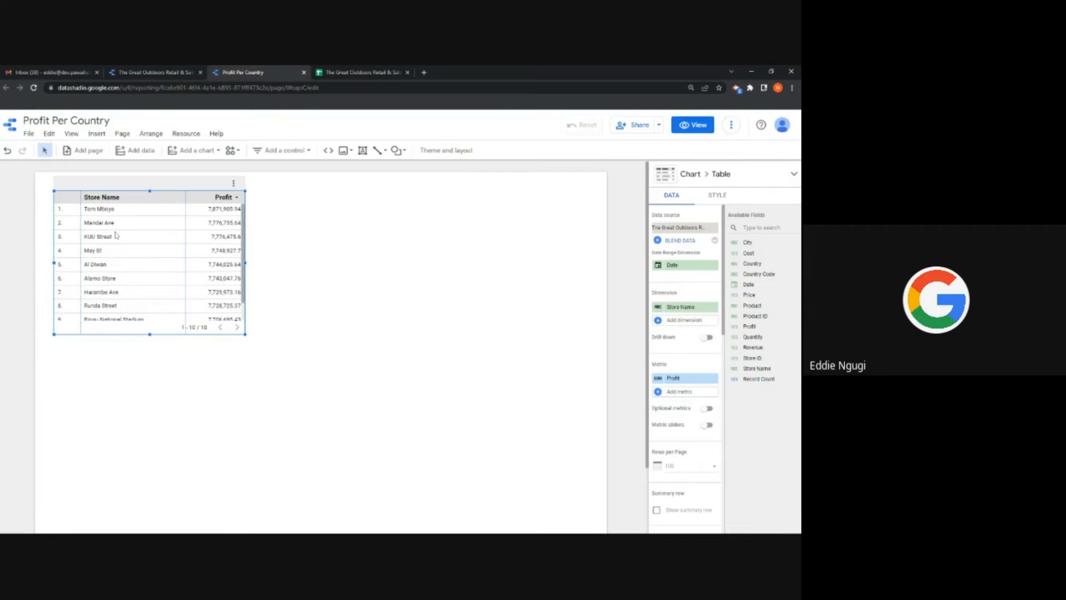
scroll(116, 235, "up", 1)
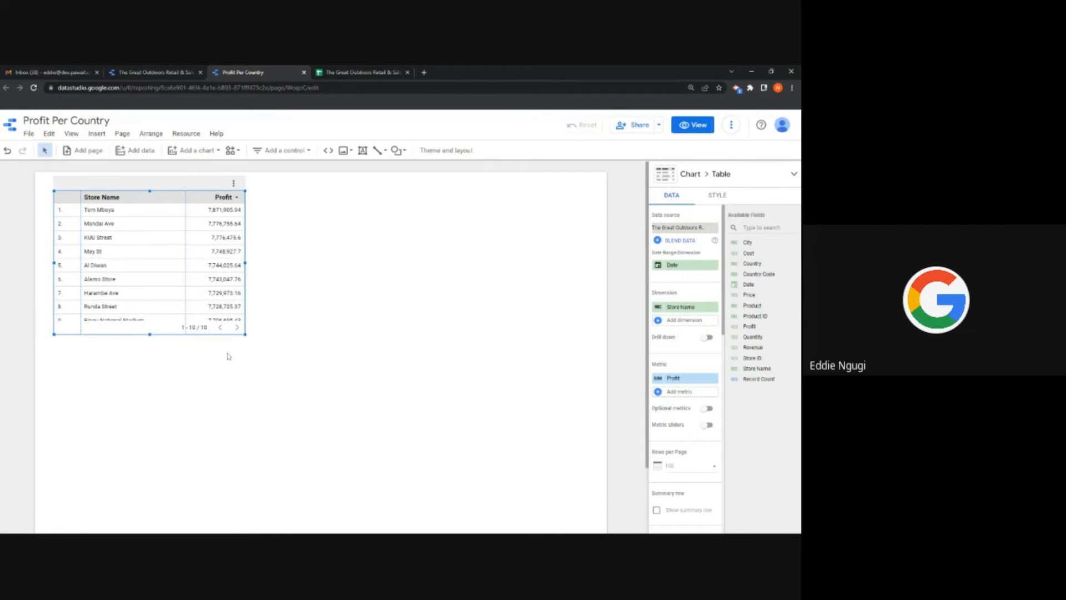
left_click_drag(245, 336, 280, 376)
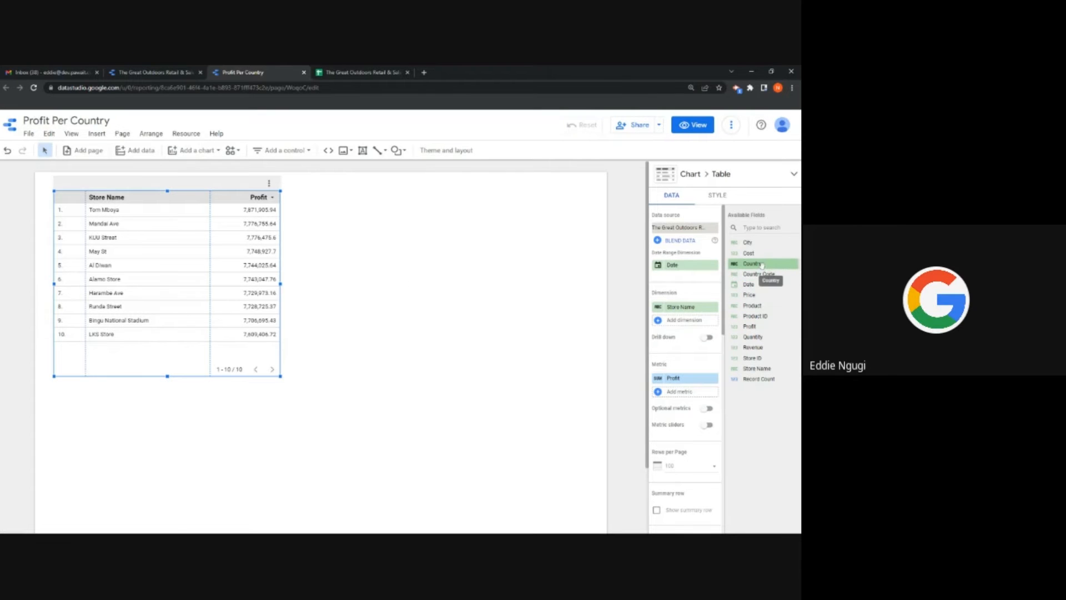
Step: Set the table dimensions to Country followed by Store Name
left_click_drag(762, 265, 685, 307)
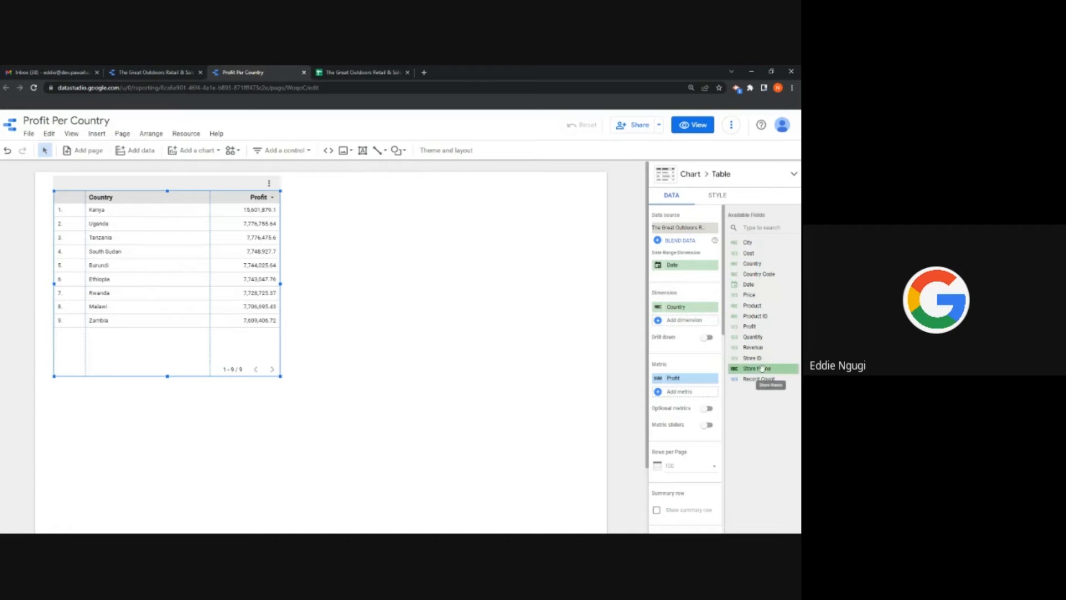
left_click_drag(747, 358, 684, 319)
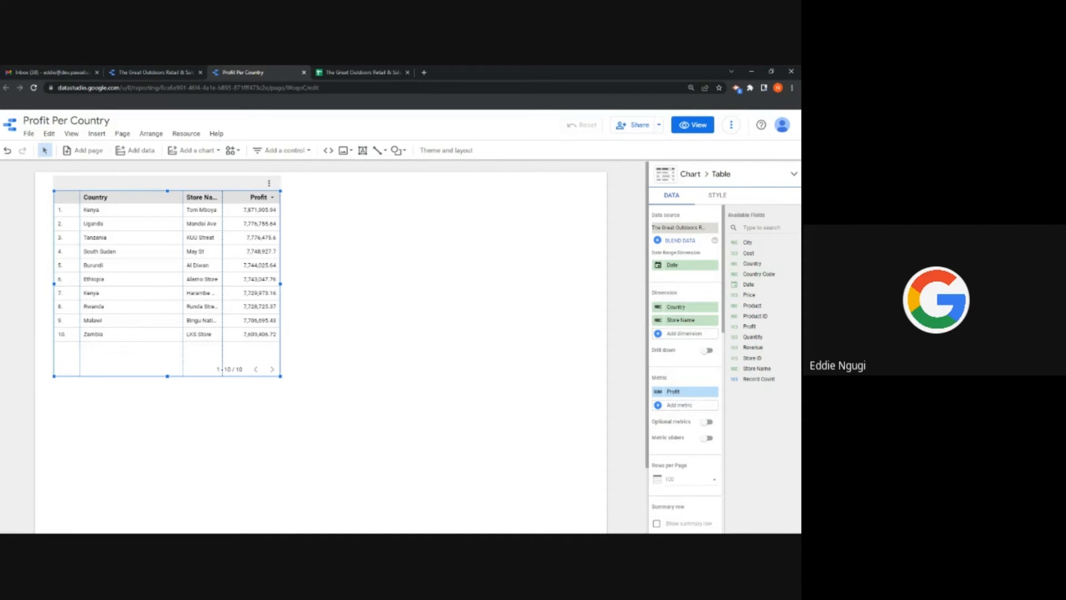
left_click(692, 174)
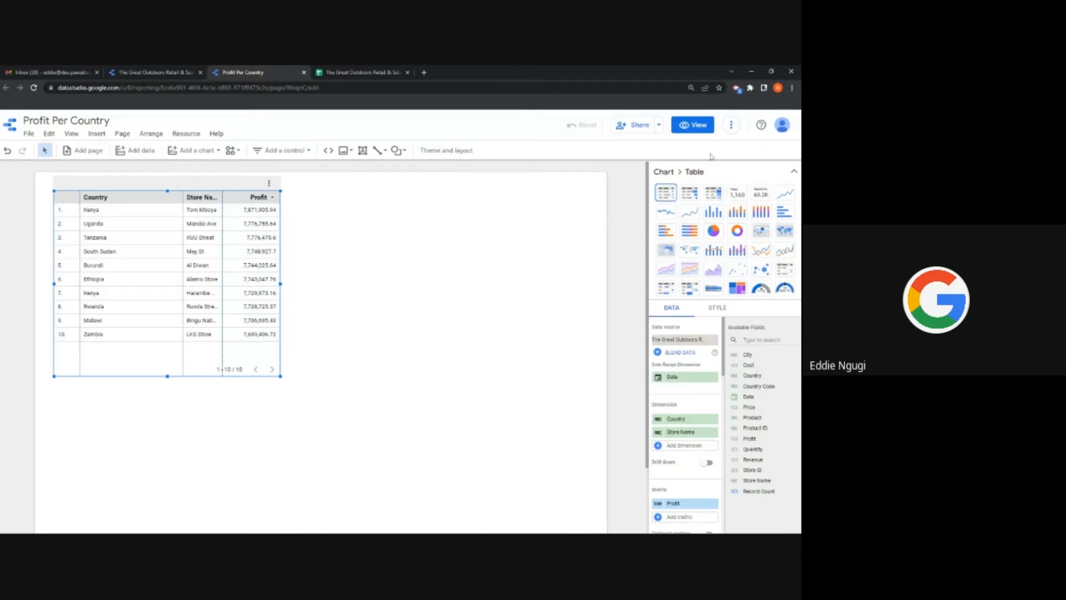
Step: Turn the table into a pie, move it to the right, then make it 100% stacked columns
left_click(713, 231)
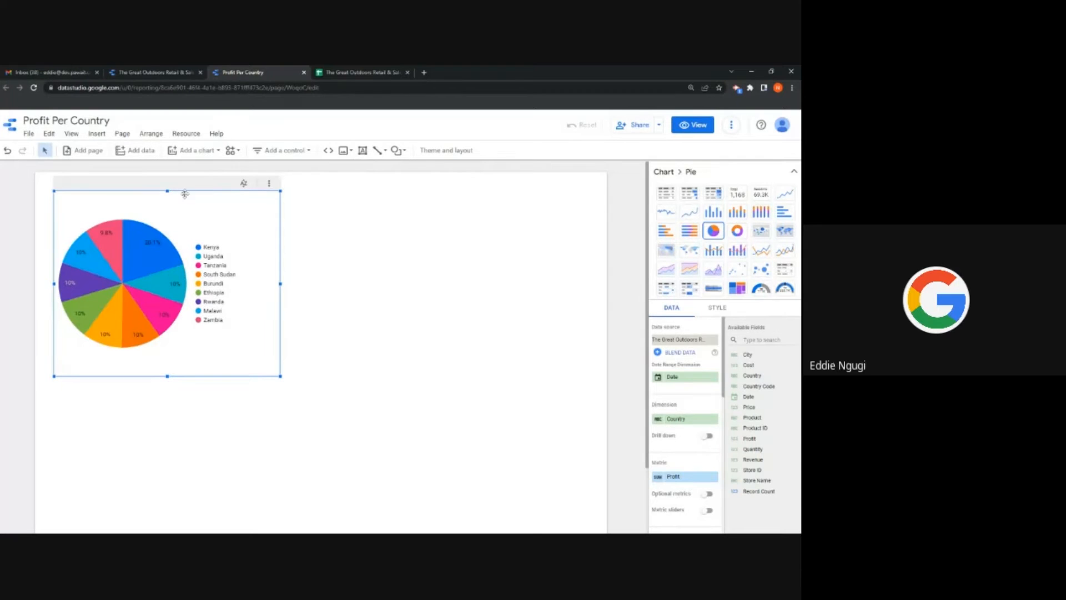
left_click_drag(185, 194, 498, 213)
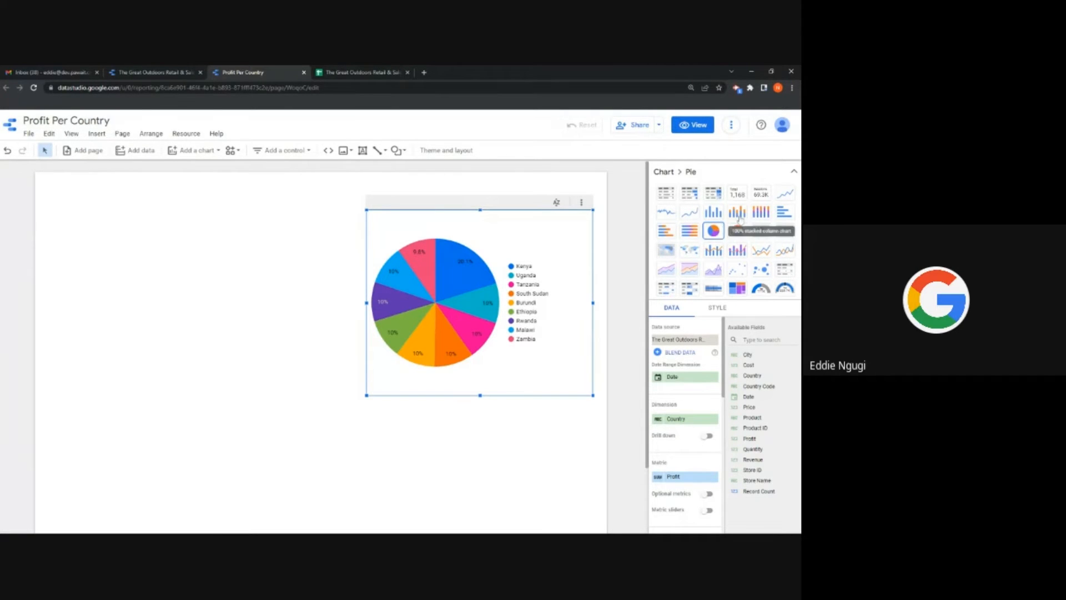
left_click(761, 212)
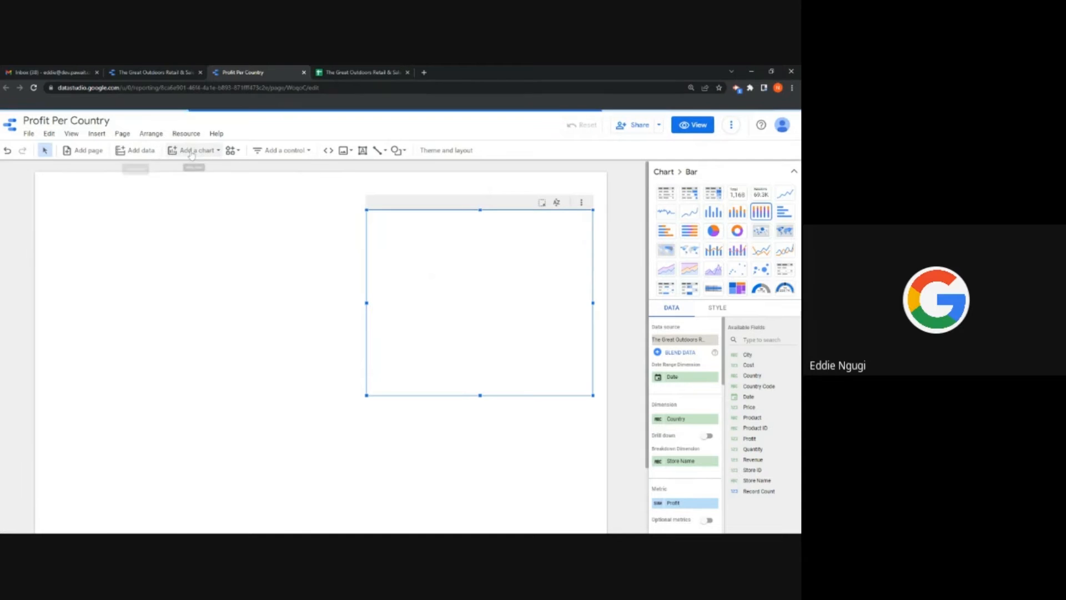
Step: Add a 100% stacked column chart on the left and switch the right chart back to Pie
left_click(170, 151)
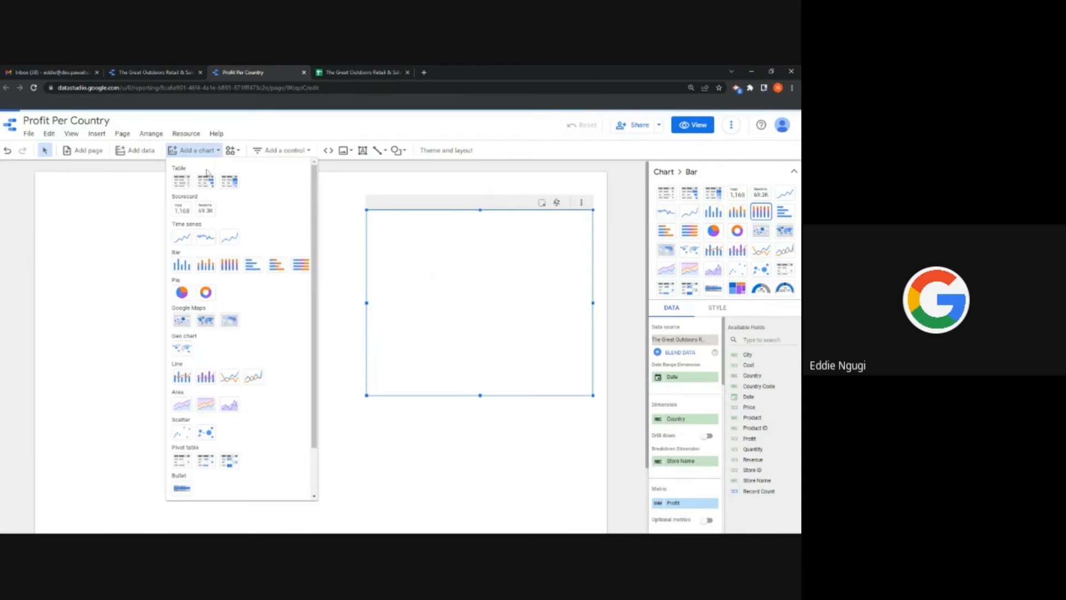
left_click(231, 266)
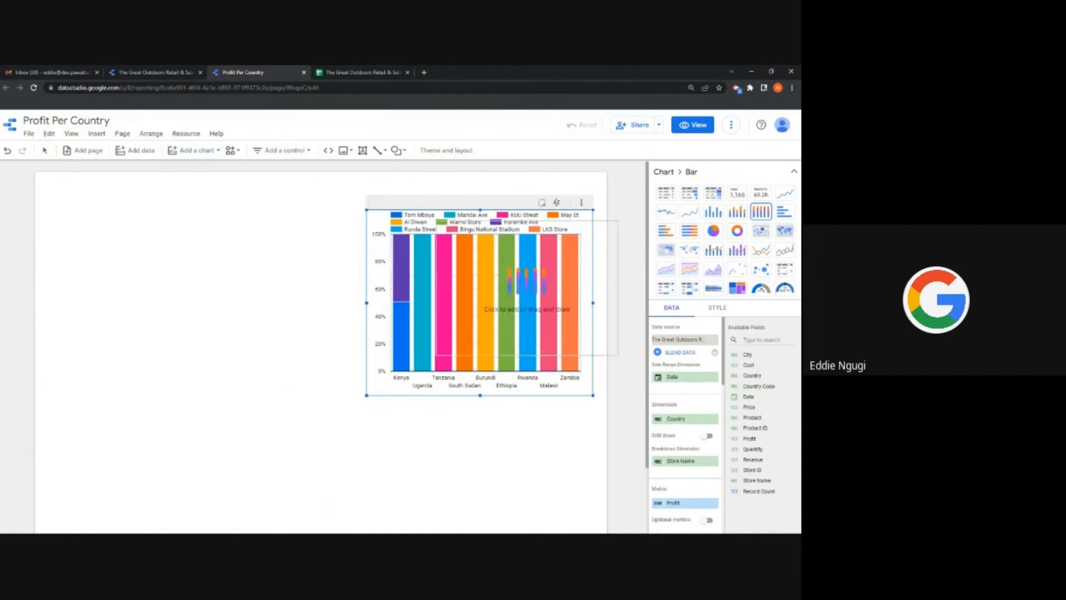
left_click(105, 213)
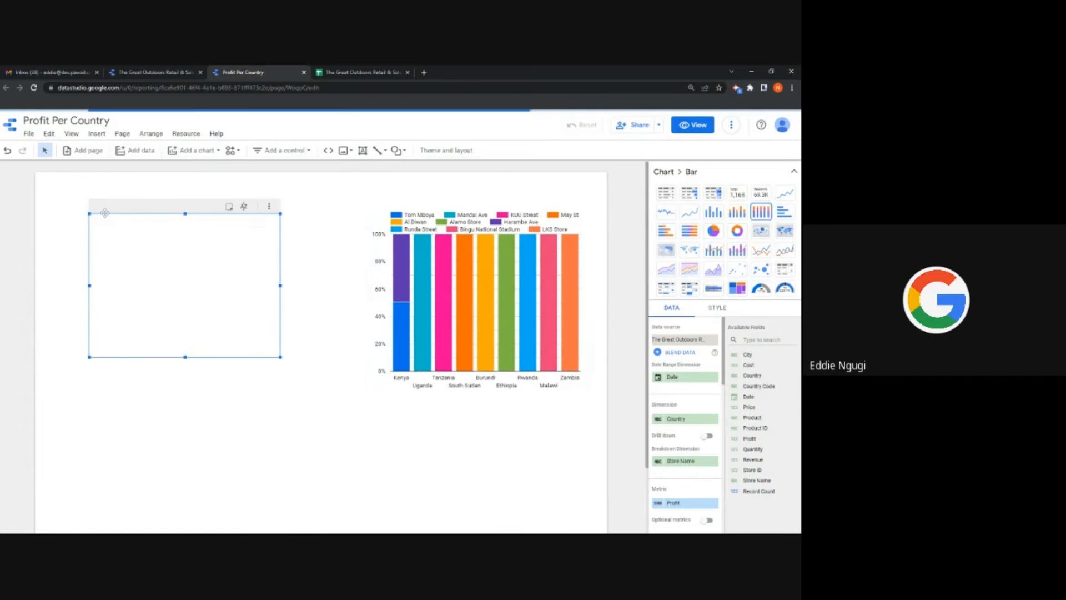
left_click(460, 262)
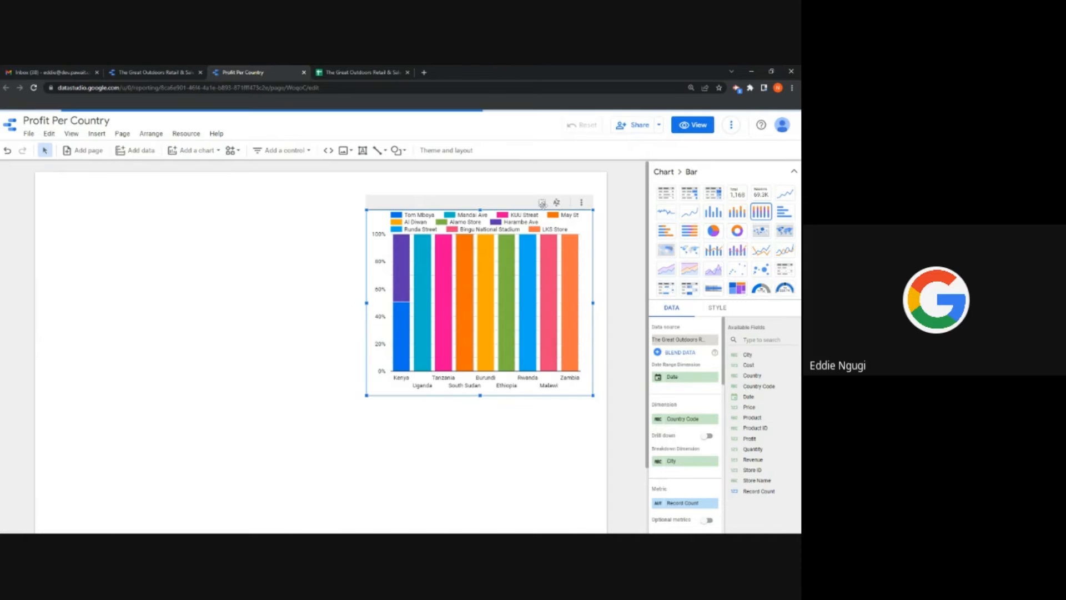
left_click(714, 231)
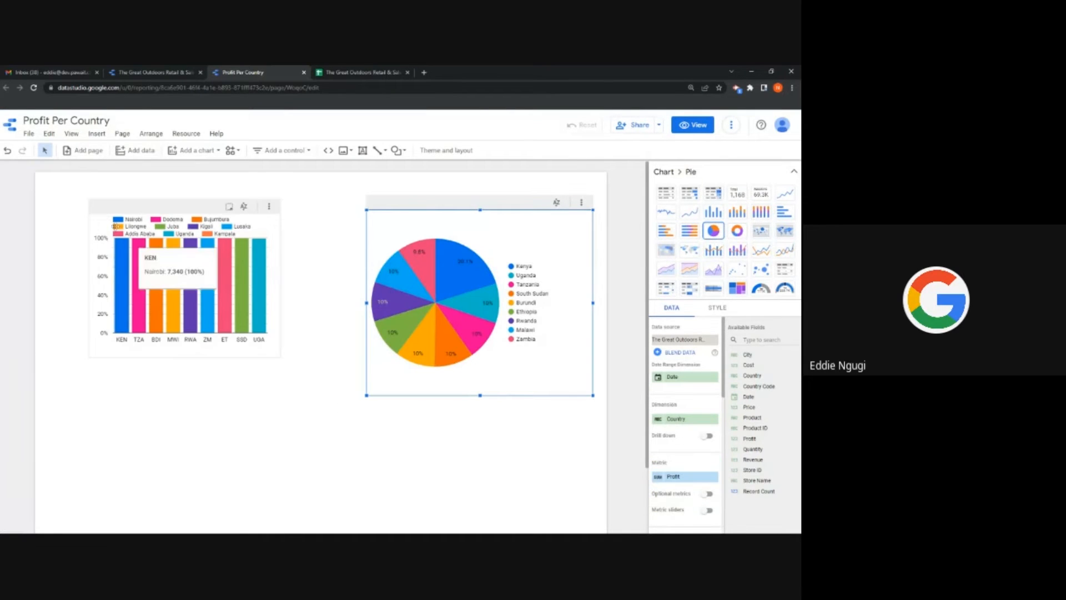
Step: Enlarge the left column chart, test and clear a Bujumbura filter, and nudge it into place
left_click(90, 355)
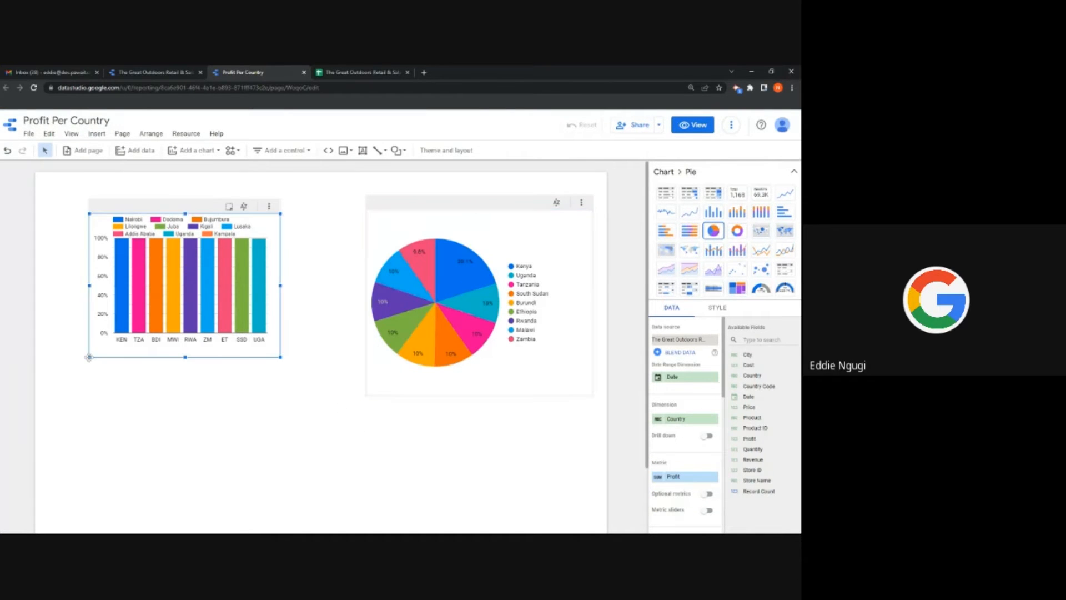
left_click_drag(90, 357, 49, 377)
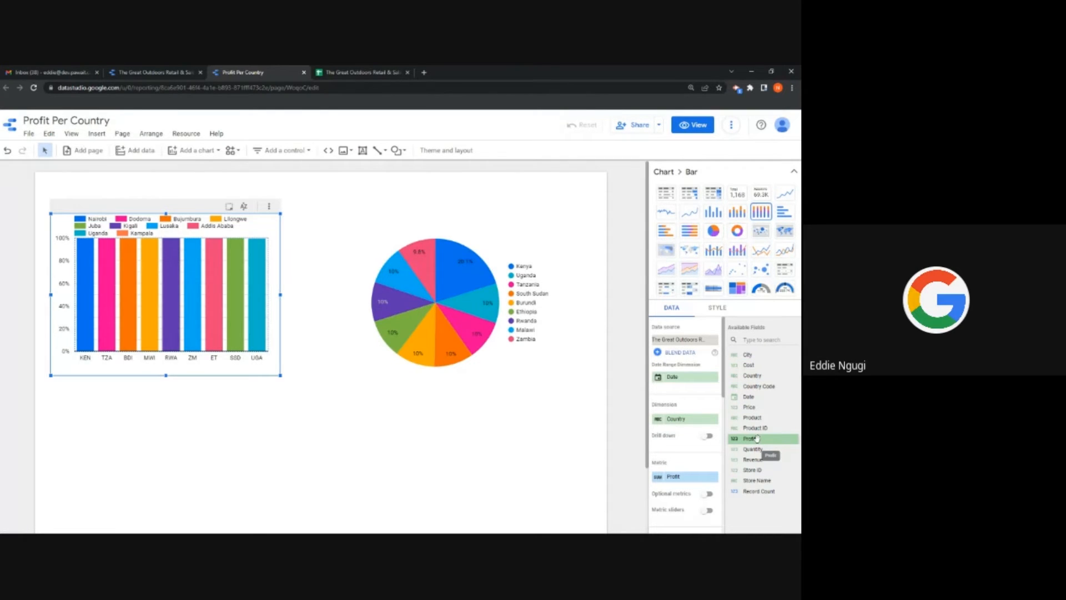
left_click(178, 219)
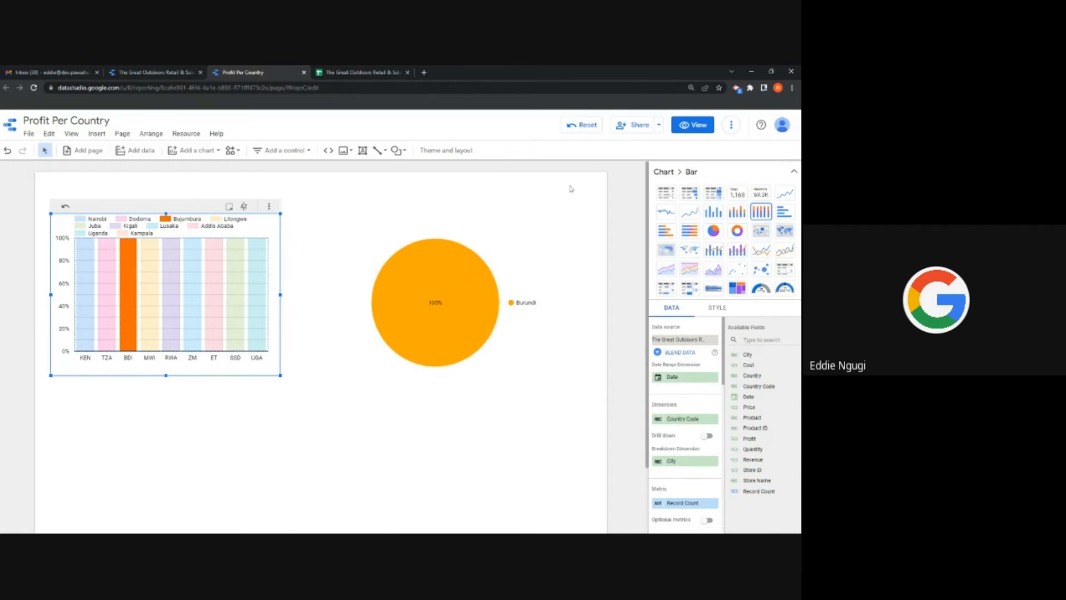
left_click(66, 206)
left_click_drag(266, 214, 272, 210)
left_click(273, 204)
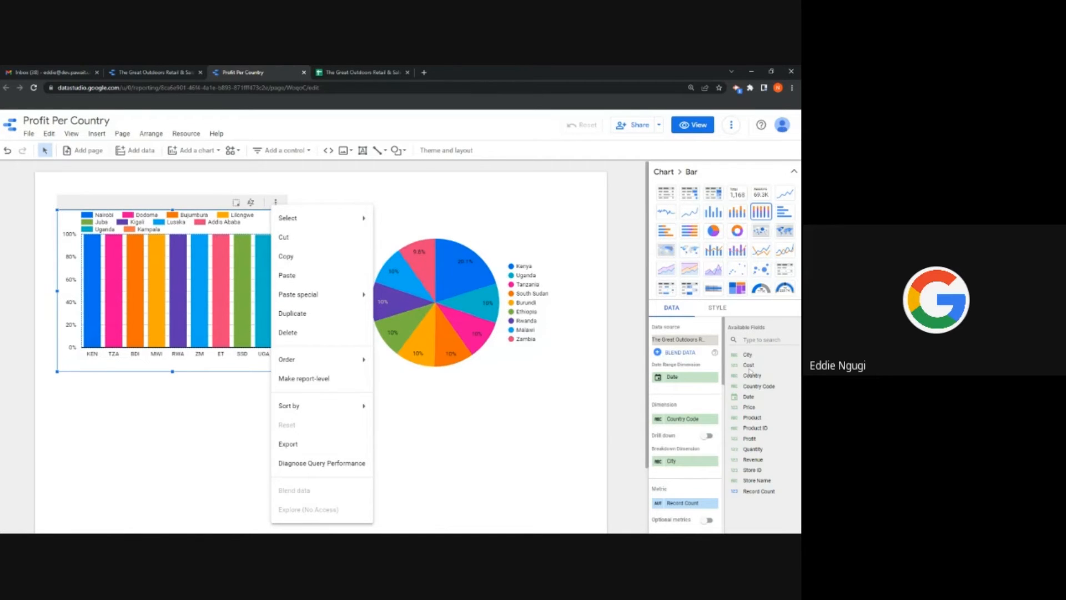
Step: Make the left chart a plain column chart with Cost as dimension and Product as metric
left_click(751, 367)
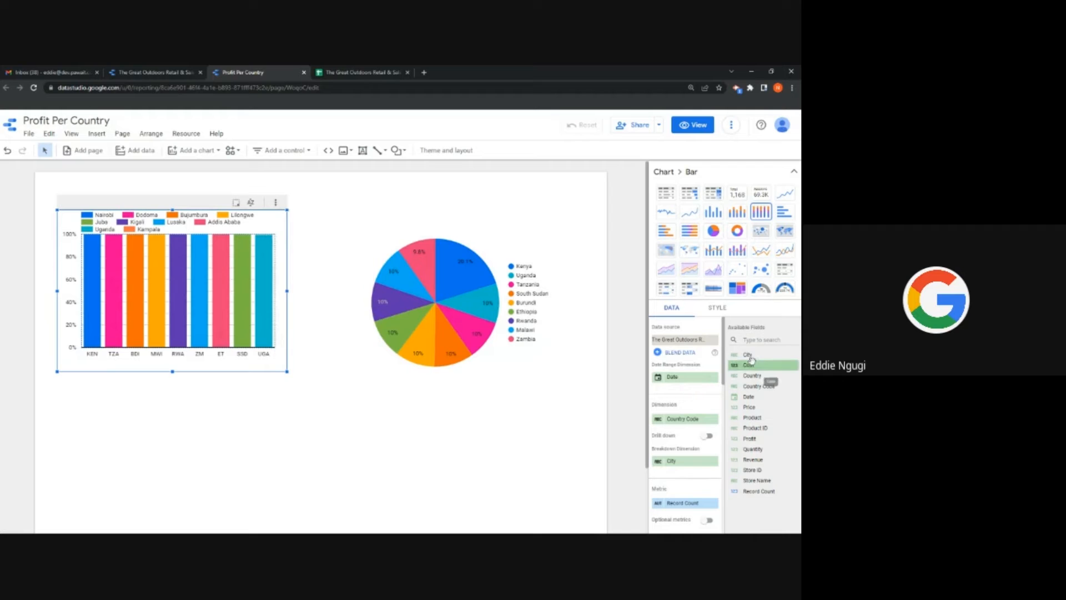
left_click_drag(736, 364, 686, 419)
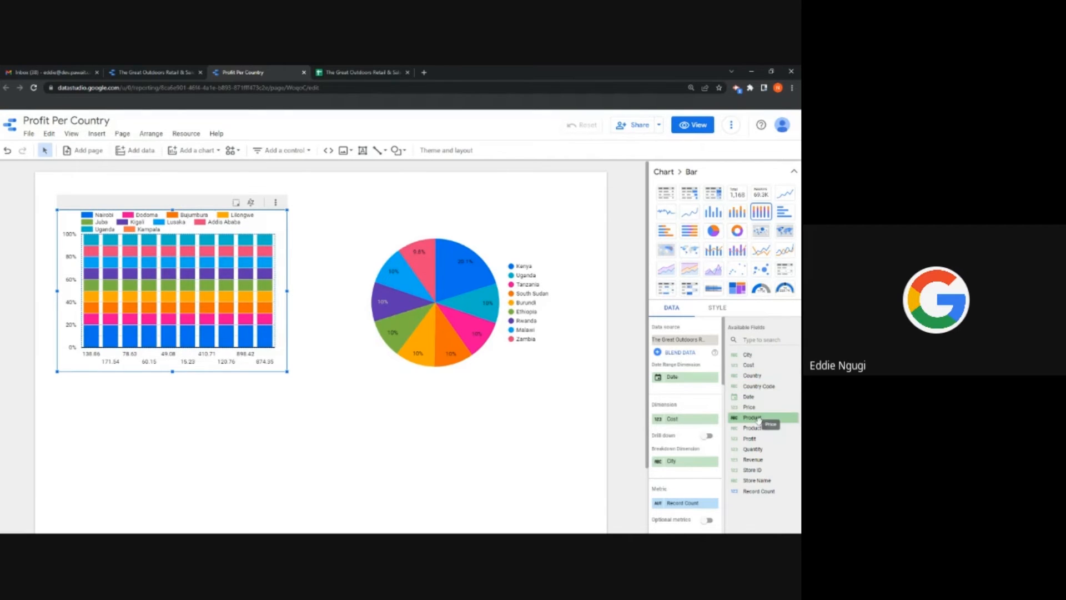
left_click_drag(747, 417, 685, 503)
scroll(726, 345, "down", 5)
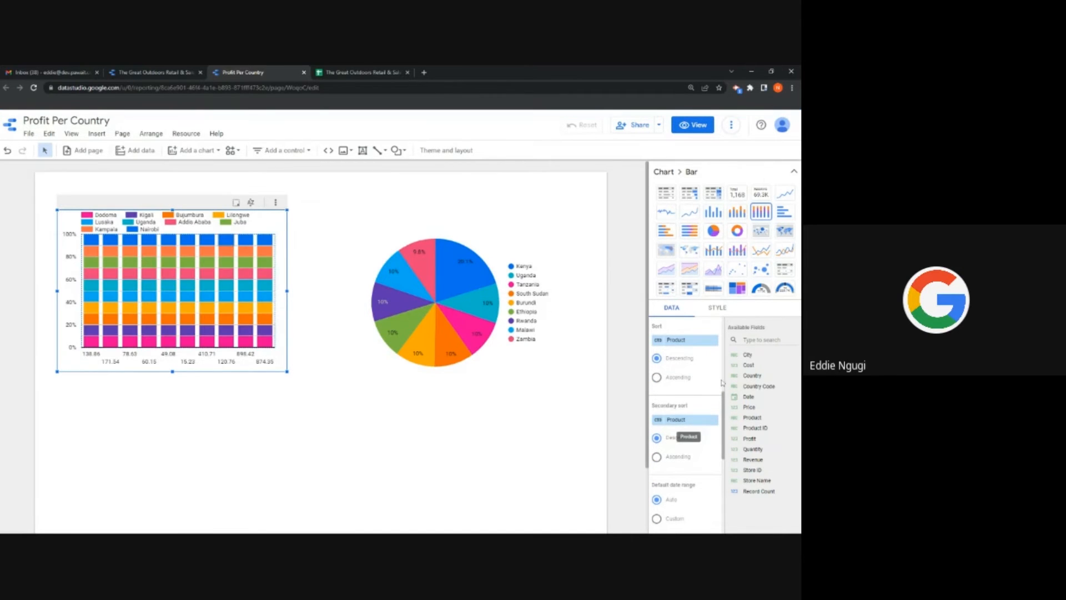
scroll(684, 431, "up", 2)
left_click(712, 213)
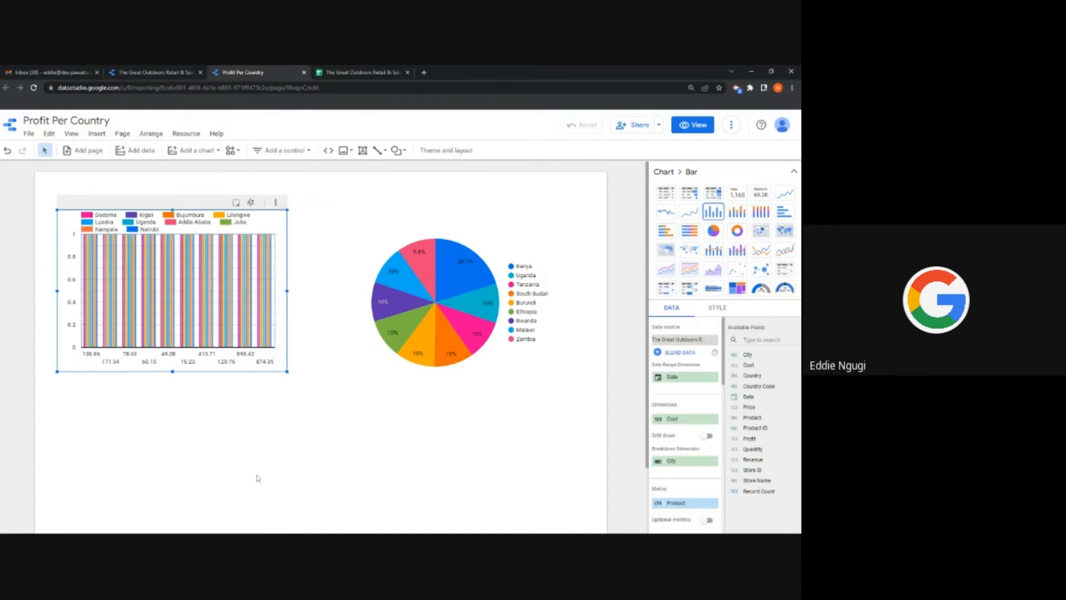
Step: Switch the chart to horizontal bars and set its dimension to Profit
left_click(784, 211)
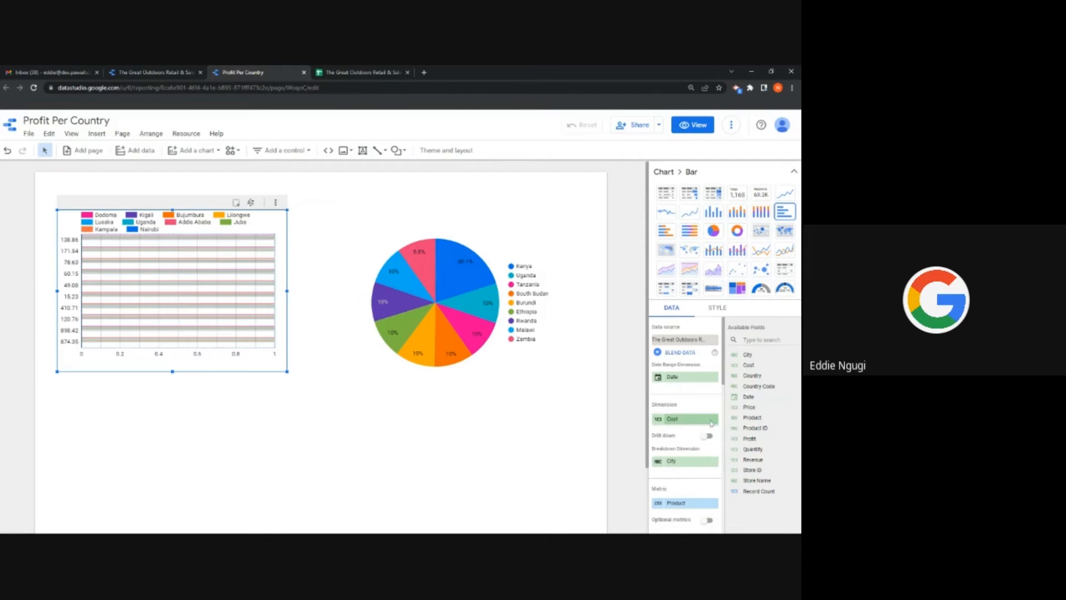
left_click(712, 425)
scroll(669, 472, "down", 3)
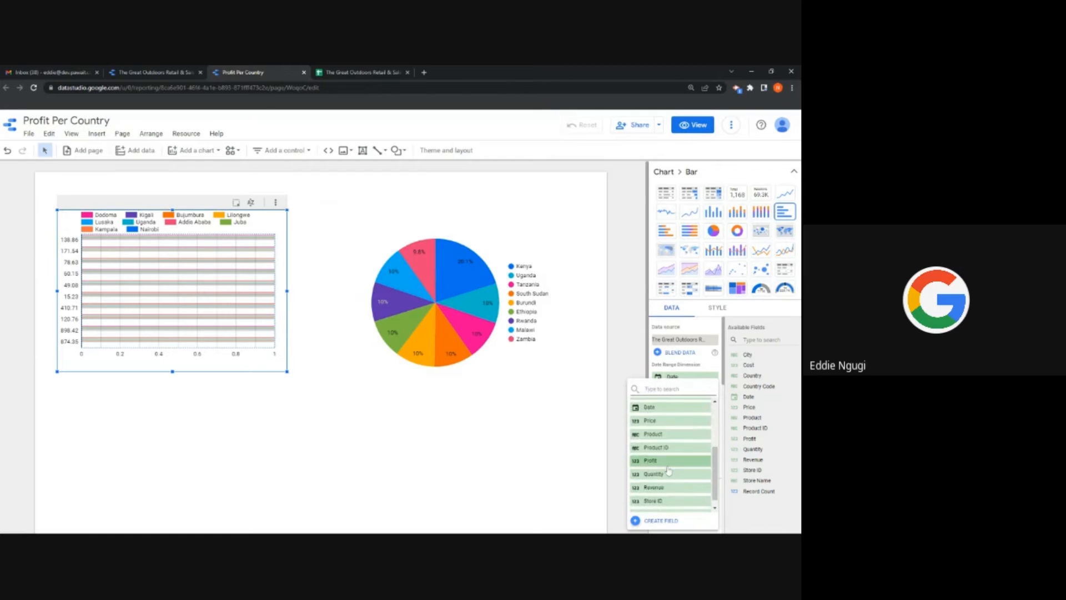
left_click(671, 454)
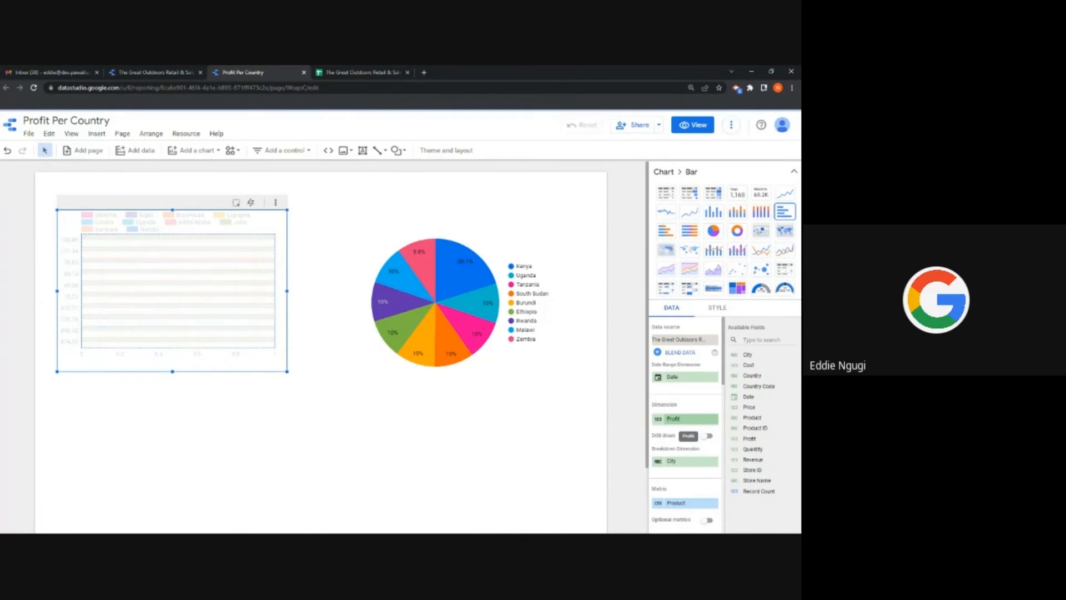
Step: Change the dimension to Revenue and move City from Breakdown Dimension into Metric
left_click(681, 419)
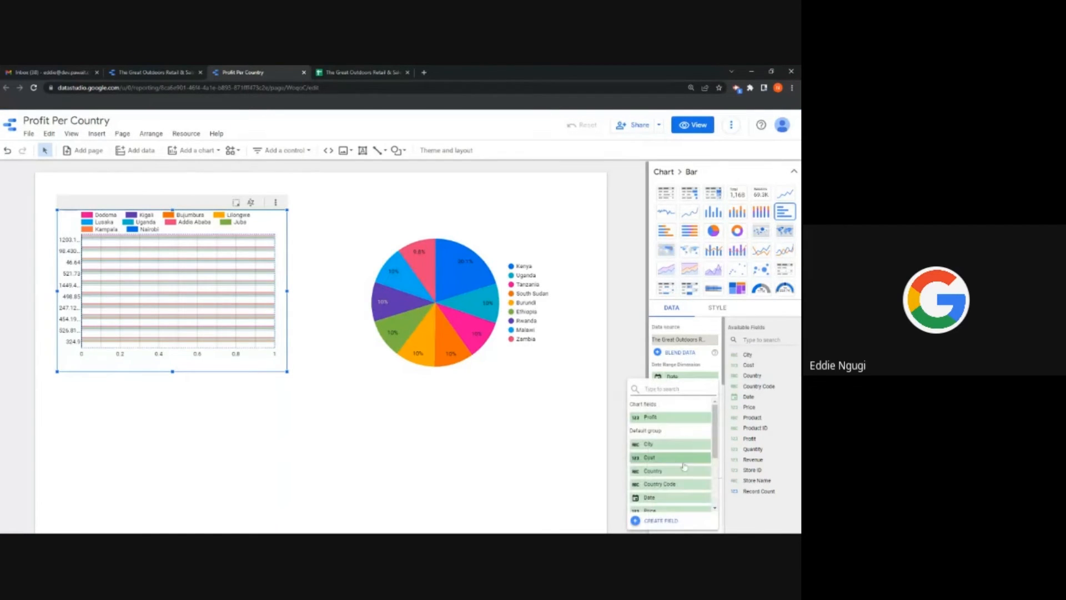
scroll(668, 451, "down", 3)
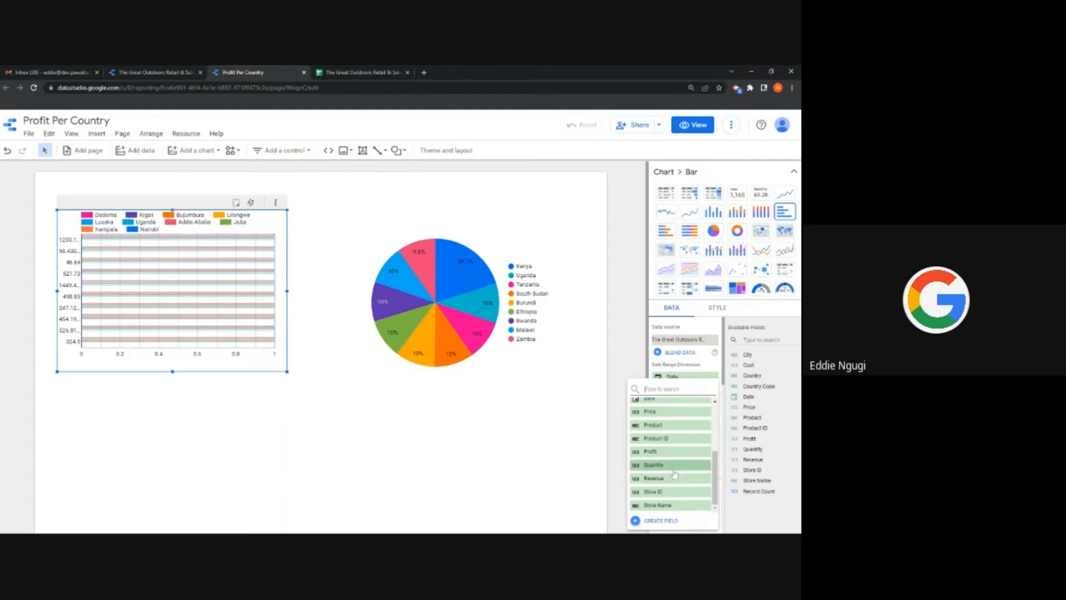
left_click(668, 479)
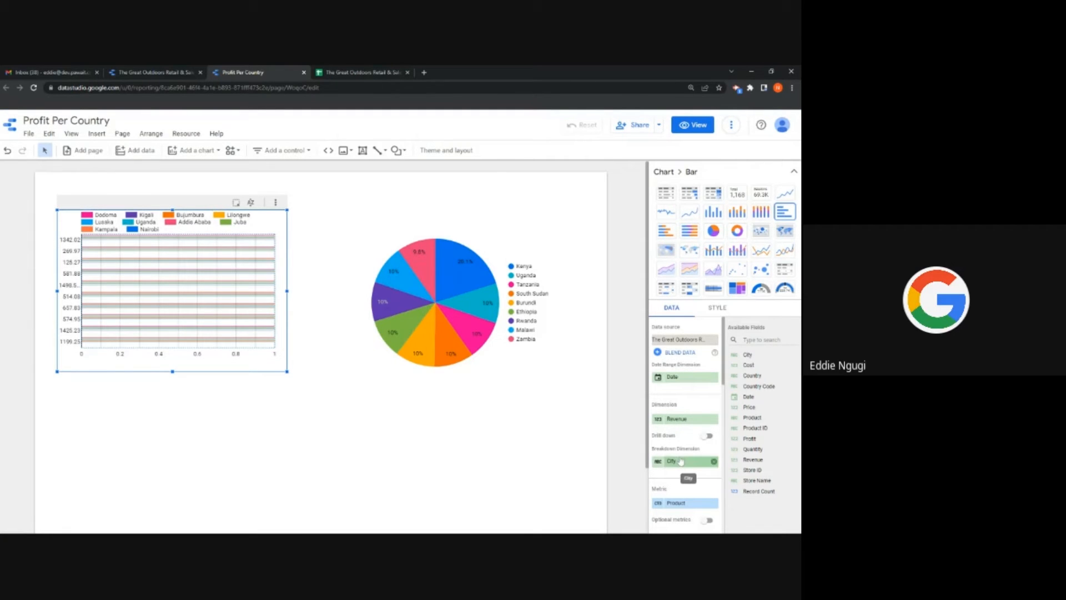
left_click_drag(681, 460, 679, 503)
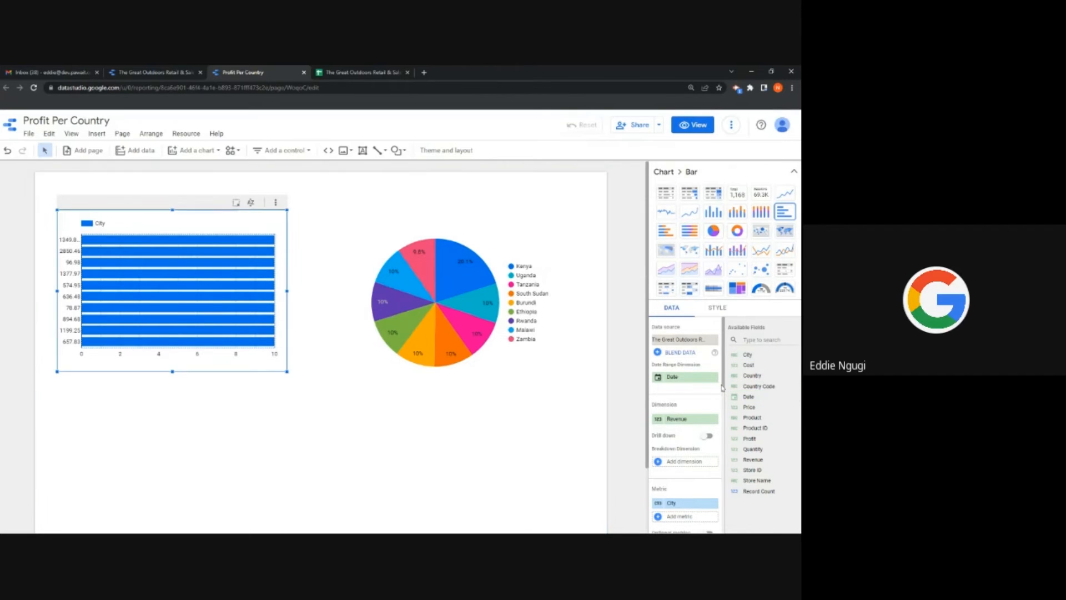
Step: Use City as dimension and Revenue as the only metric, then switch to Time series
left_click_drag(725, 387, 726, 403)
scroll(698, 405, "down", 4)
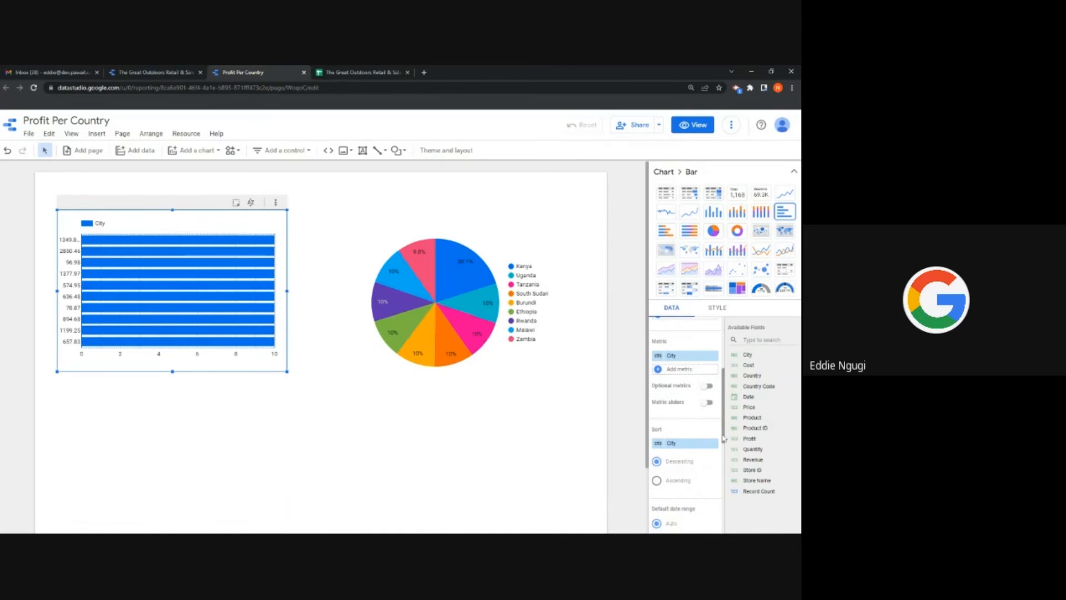
scroll(698, 405, "up", 3)
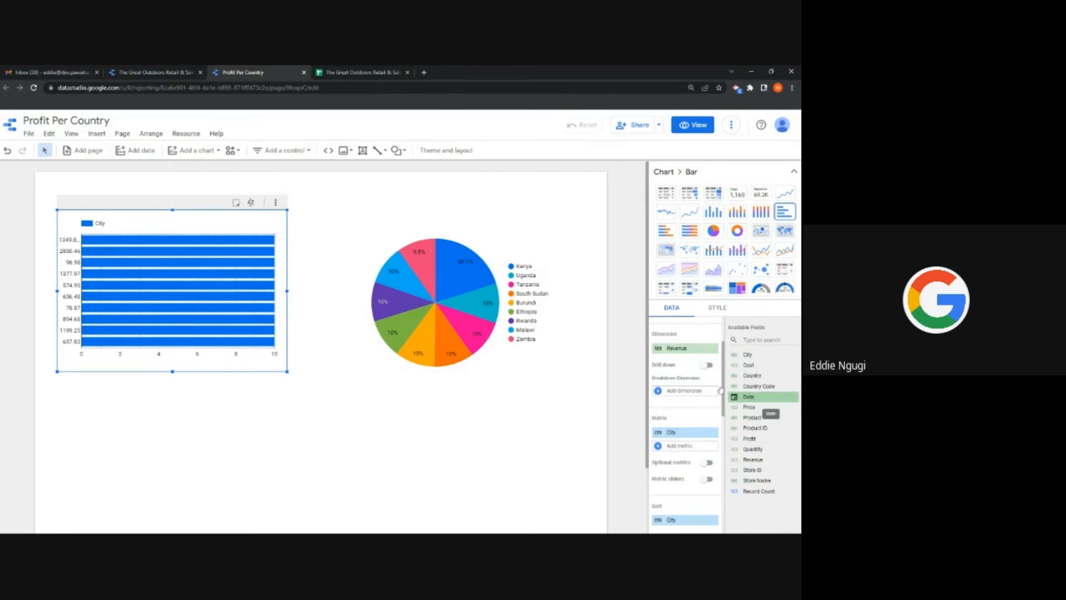
left_click(683, 348)
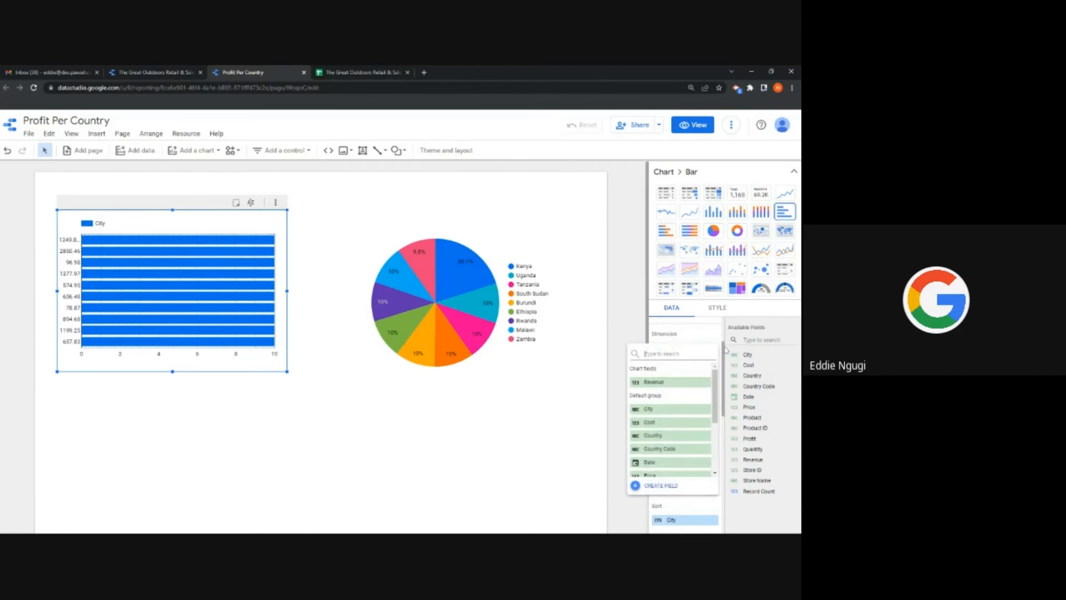
left_click(665, 414)
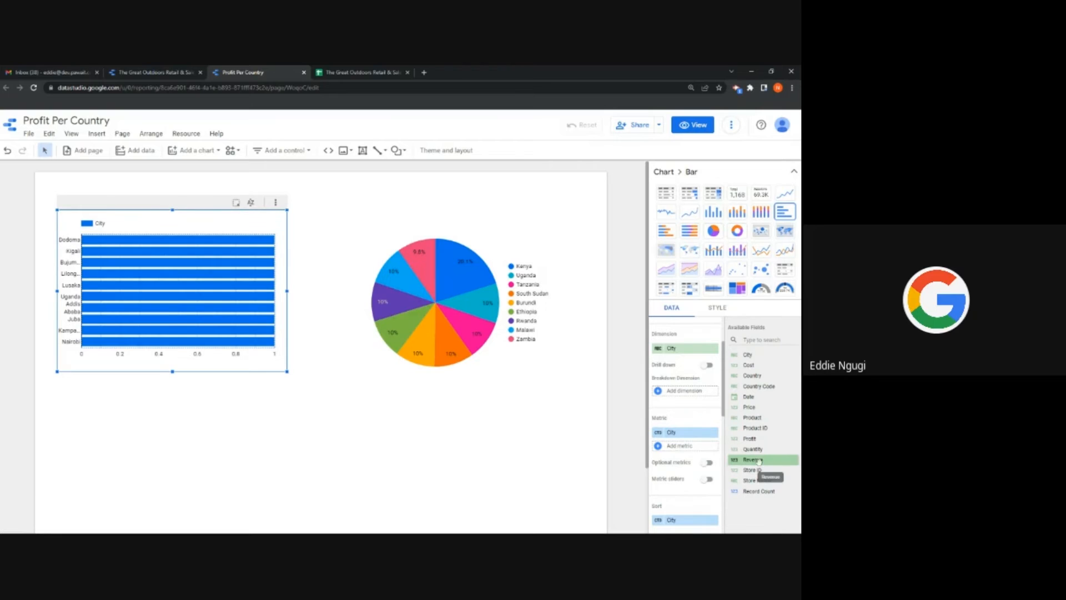
left_click_drag(759, 461, 689, 445)
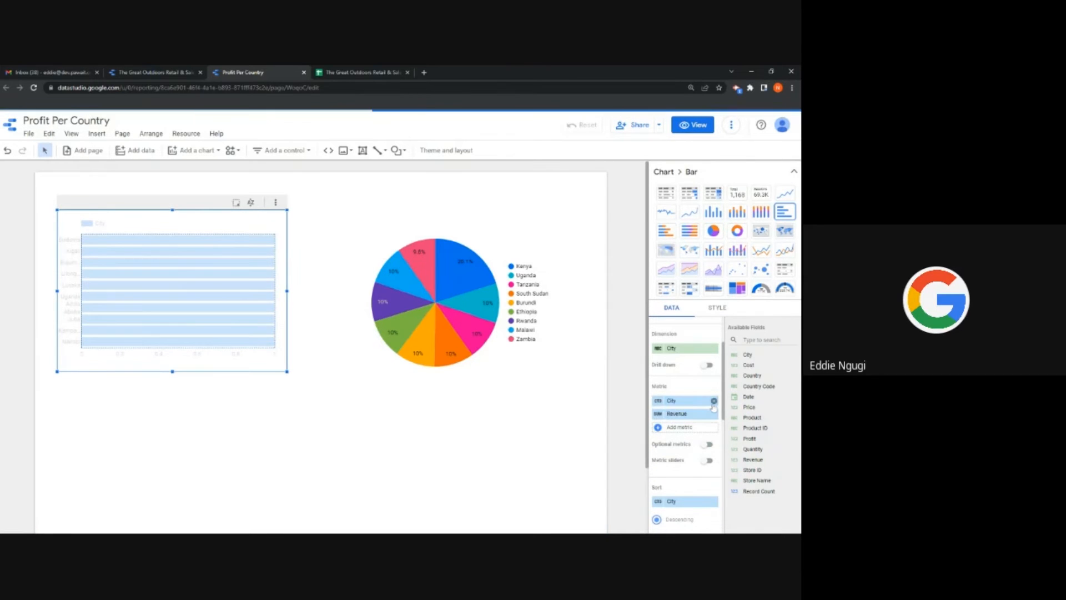
left_click(714, 400)
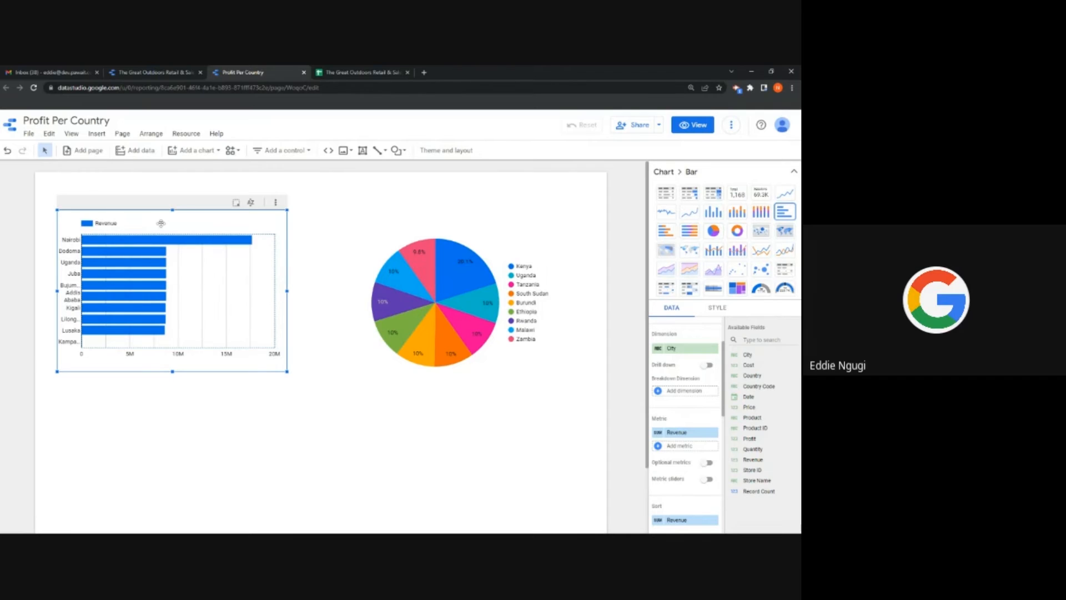
left_click(786, 195)
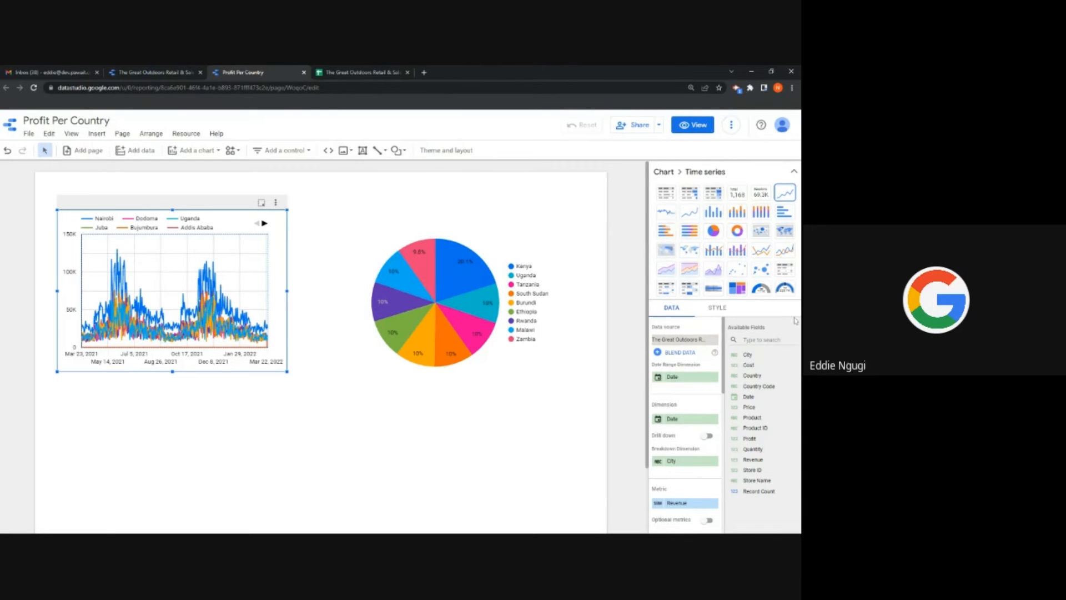
Step: Try Sparkline, revert to Time series, and enlarge the time-series chart
left_click_drag(759, 387, 750, 399)
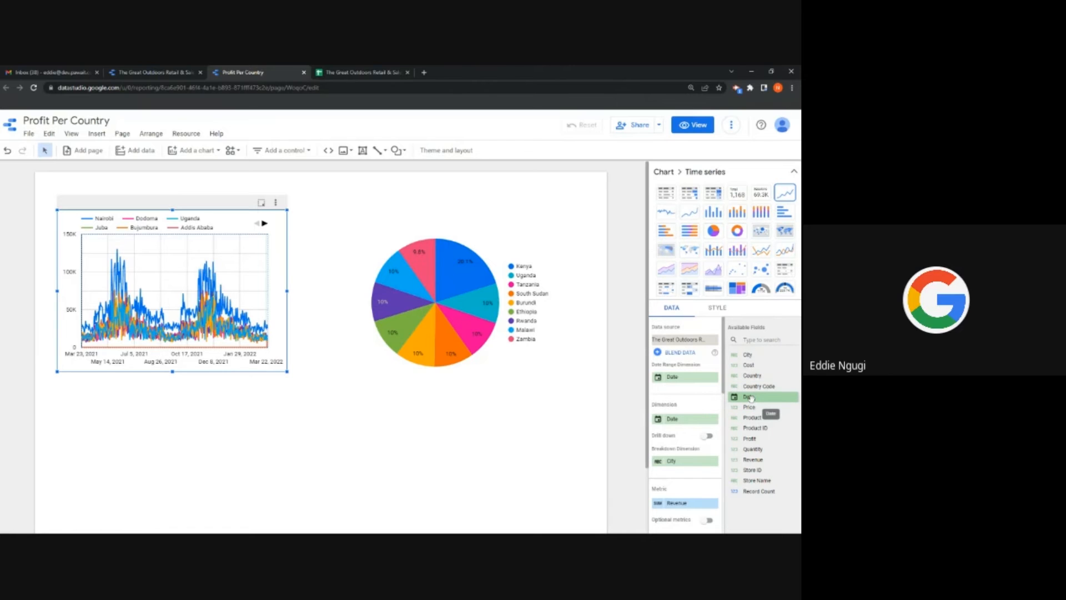
left_click_drag(751, 398, 750, 398)
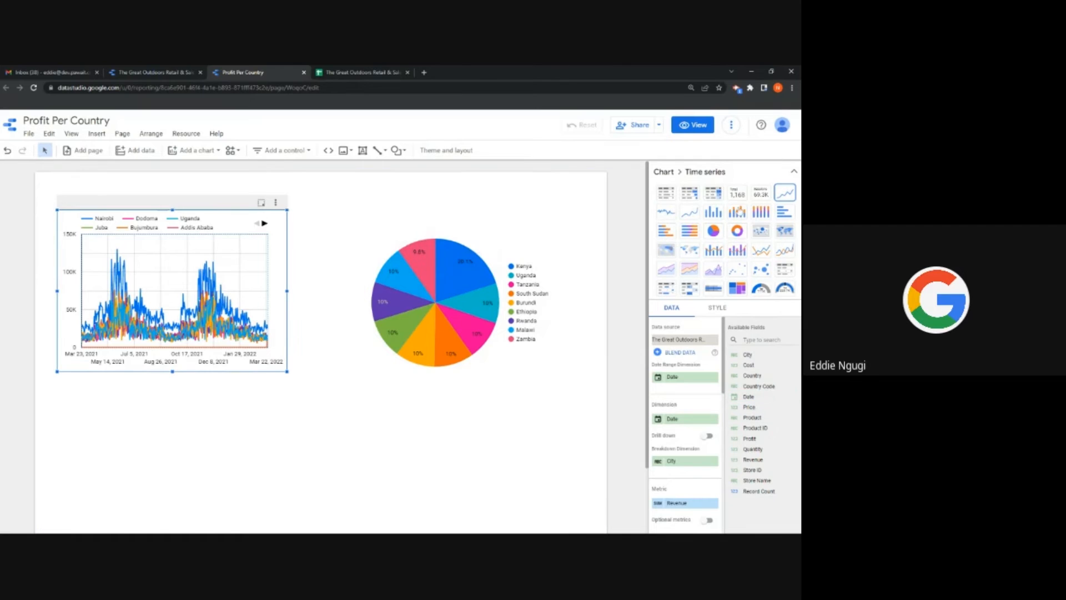
left_click(669, 214)
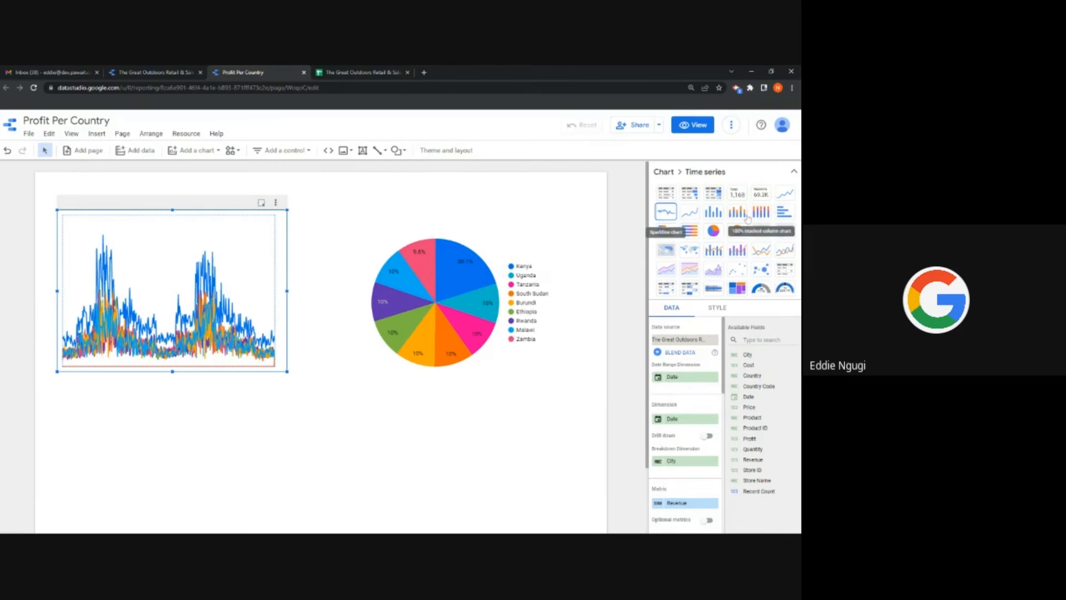
left_click(691, 213)
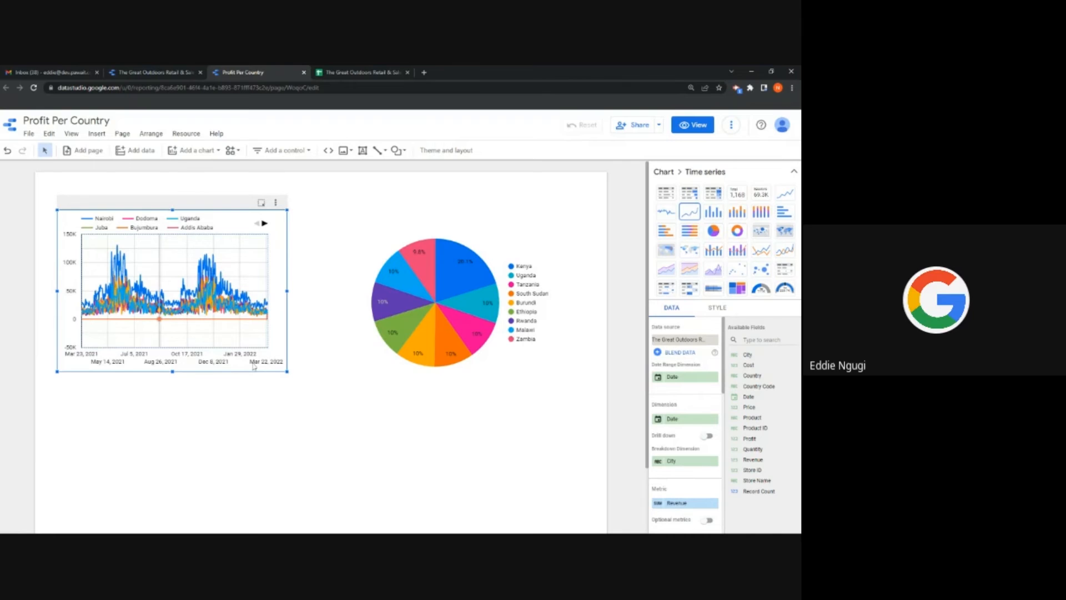
left_click_drag(287, 371, 327, 392)
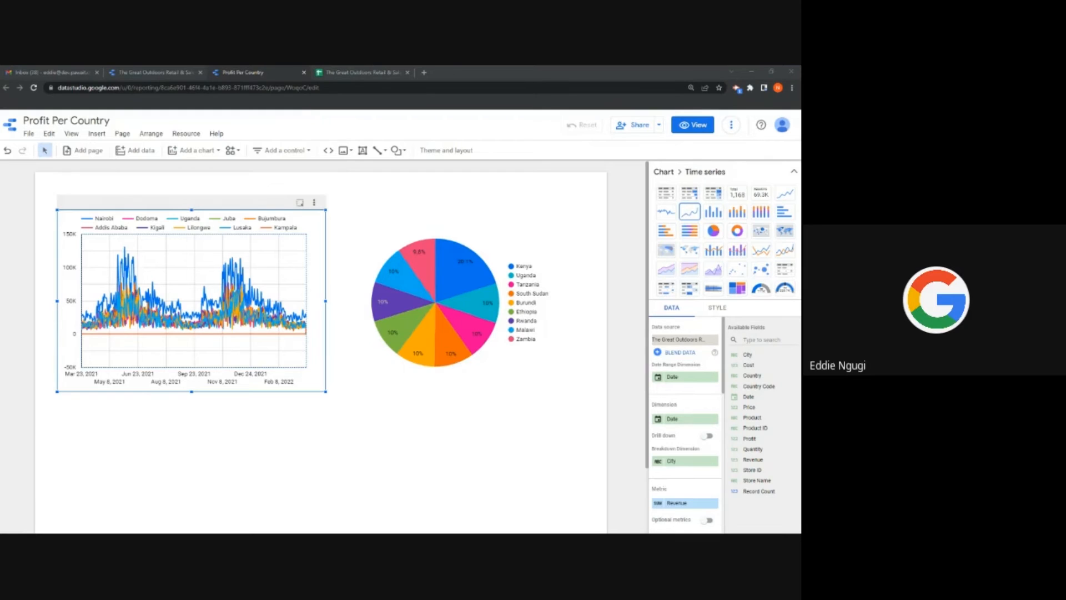
Step: Move the Profit by Country pie chart lower down the page
mouse_move(417, 278)
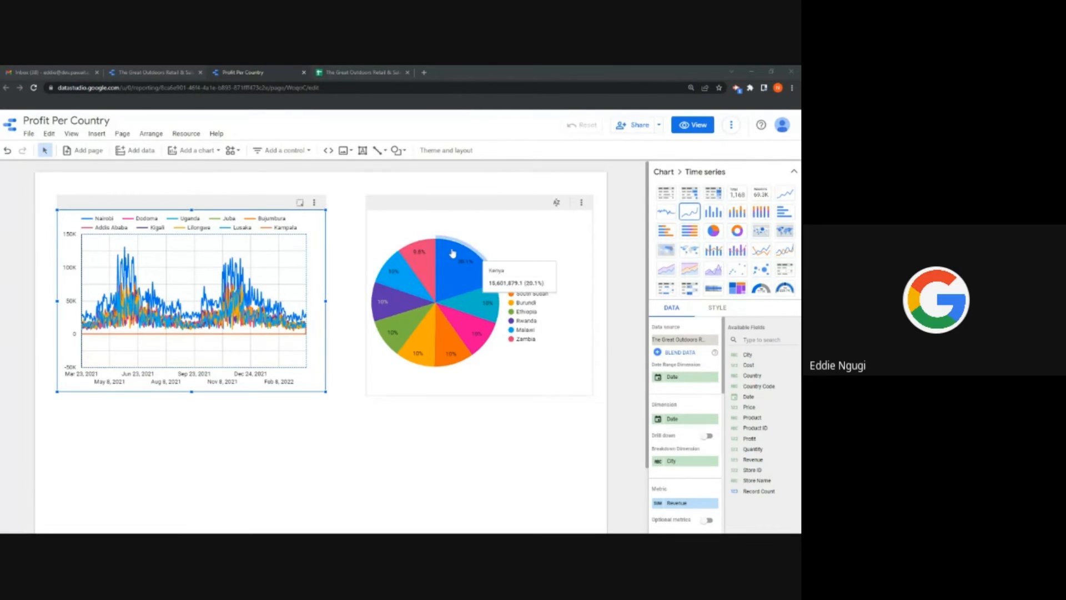
mouse_move(493, 290)
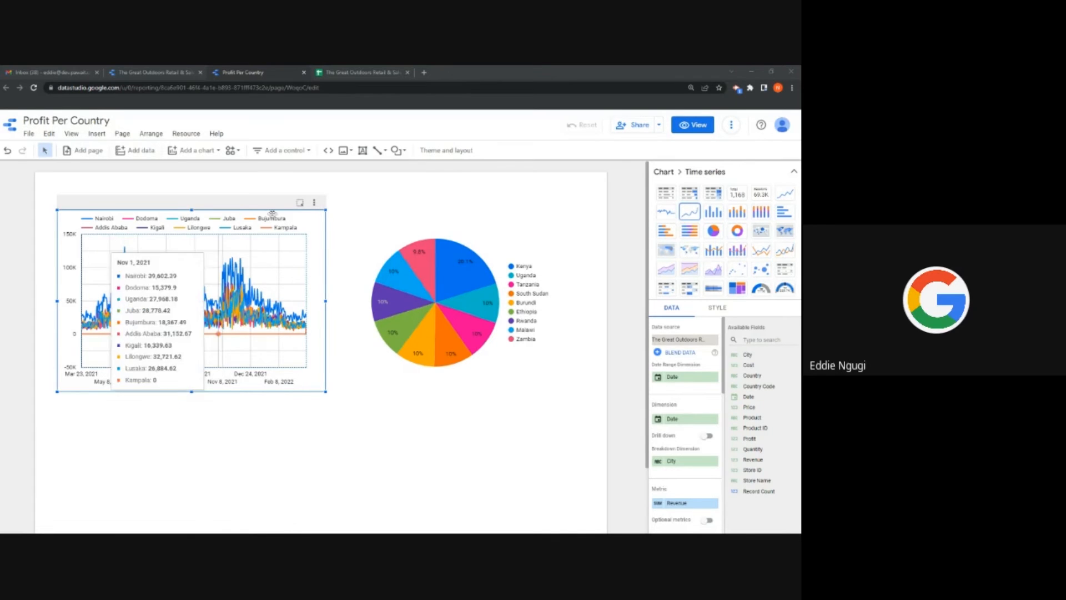
left_click_drag(457, 200, 452, 223)
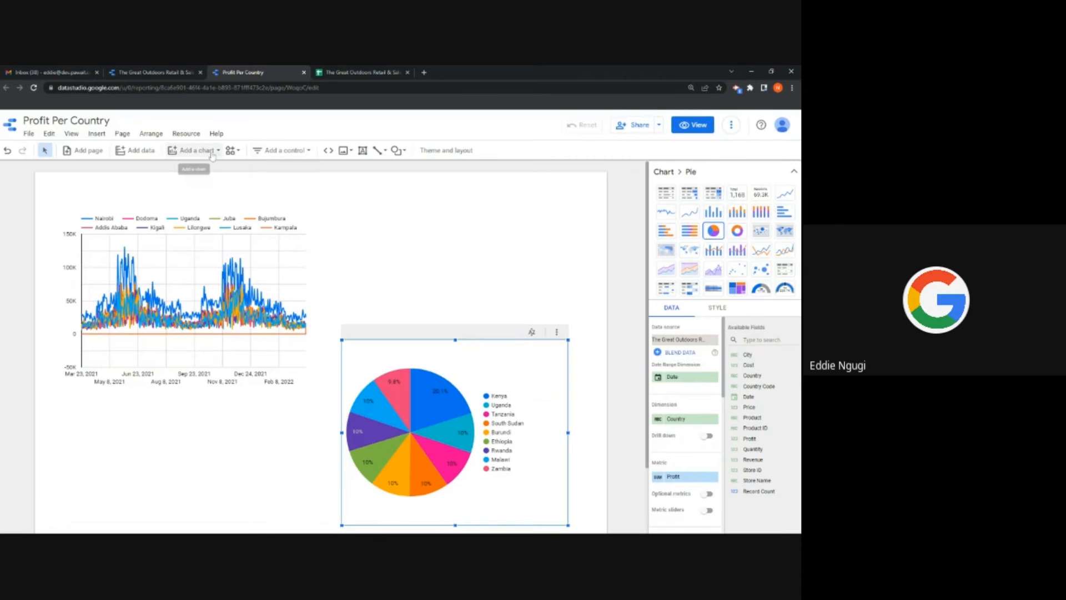
Step: Add a date range control above the pie chart set to Last quarter (Oct 1 – Dec 31, 2021)
left_click(298, 156)
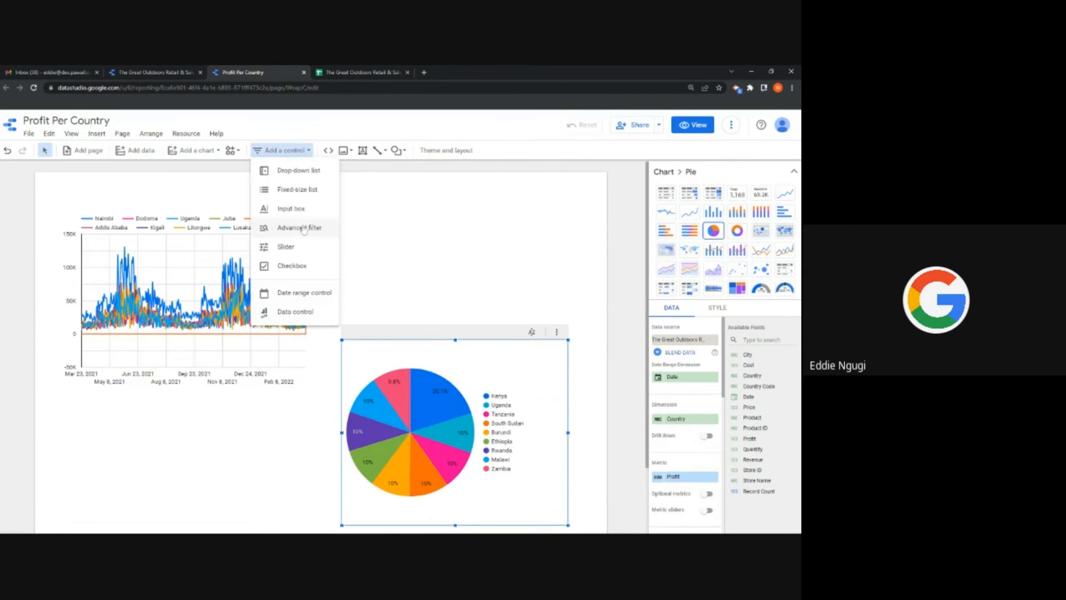
left_click(298, 292)
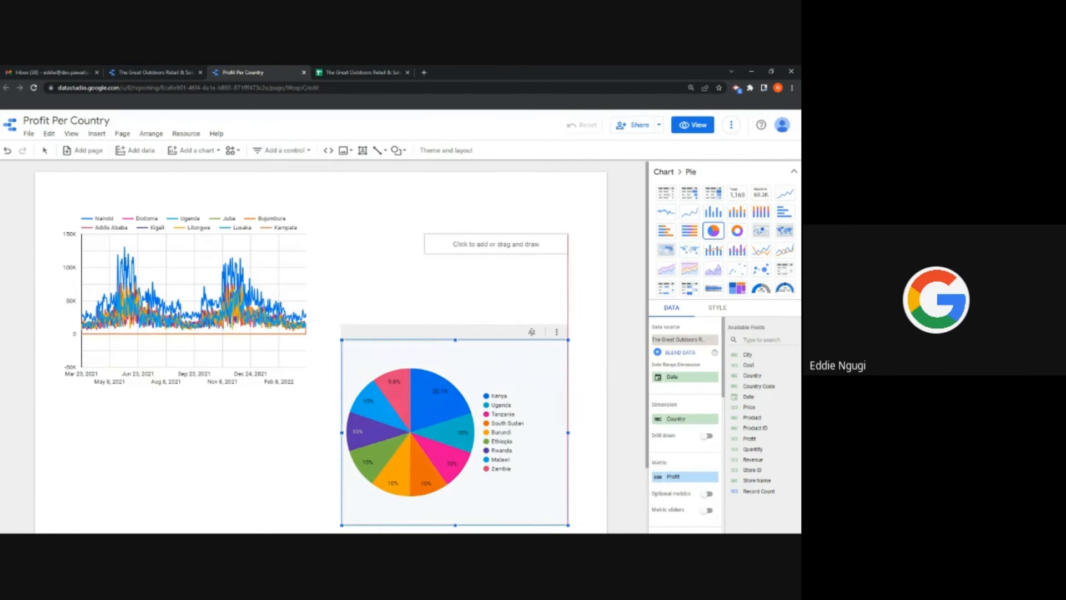
left_click(426, 216)
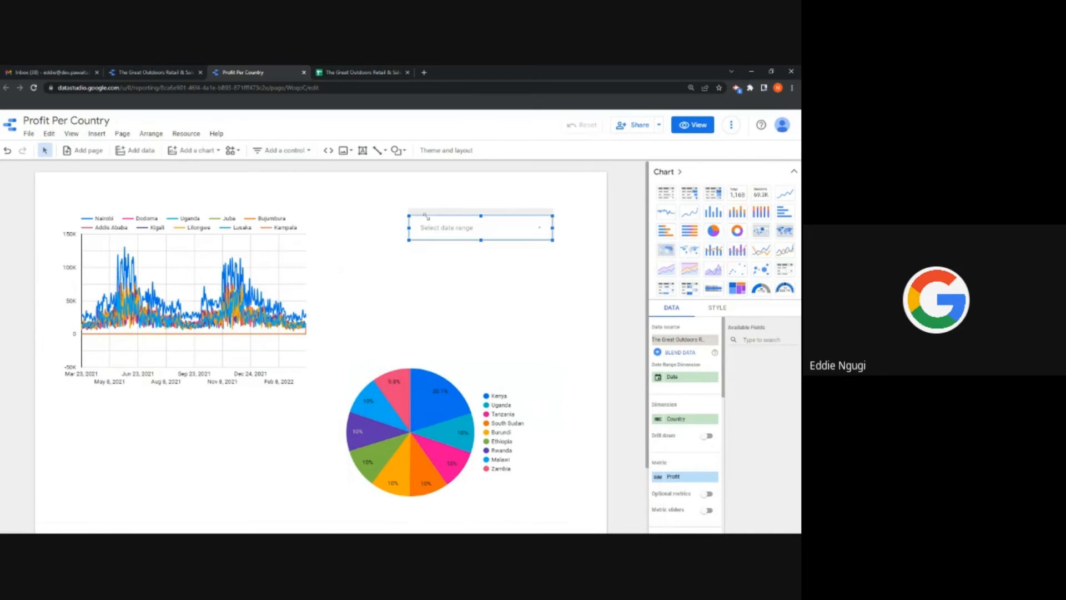
left_click(540, 230)
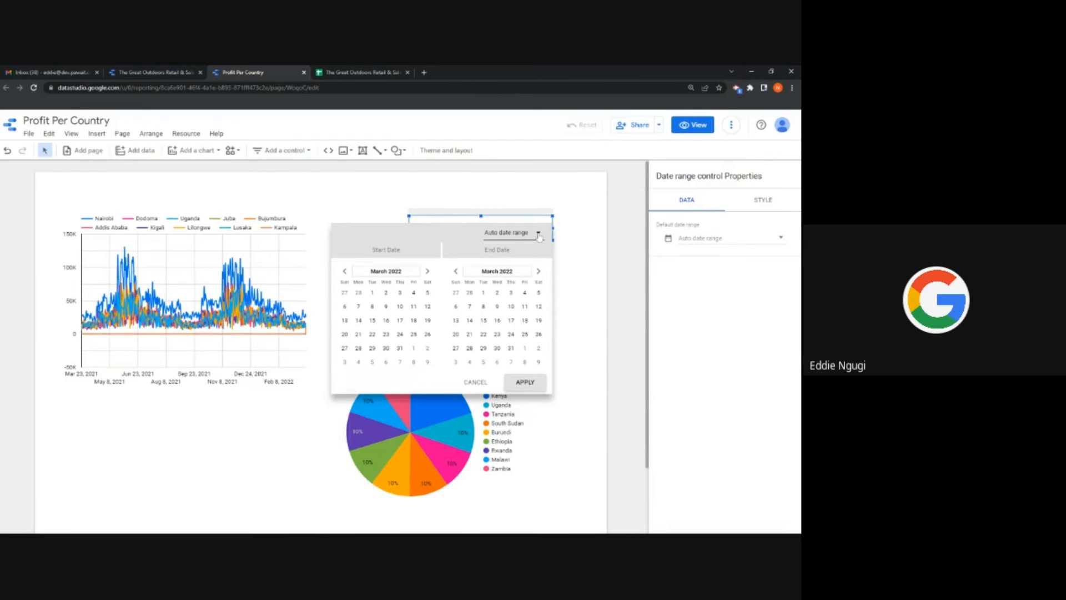
left_click(539, 236)
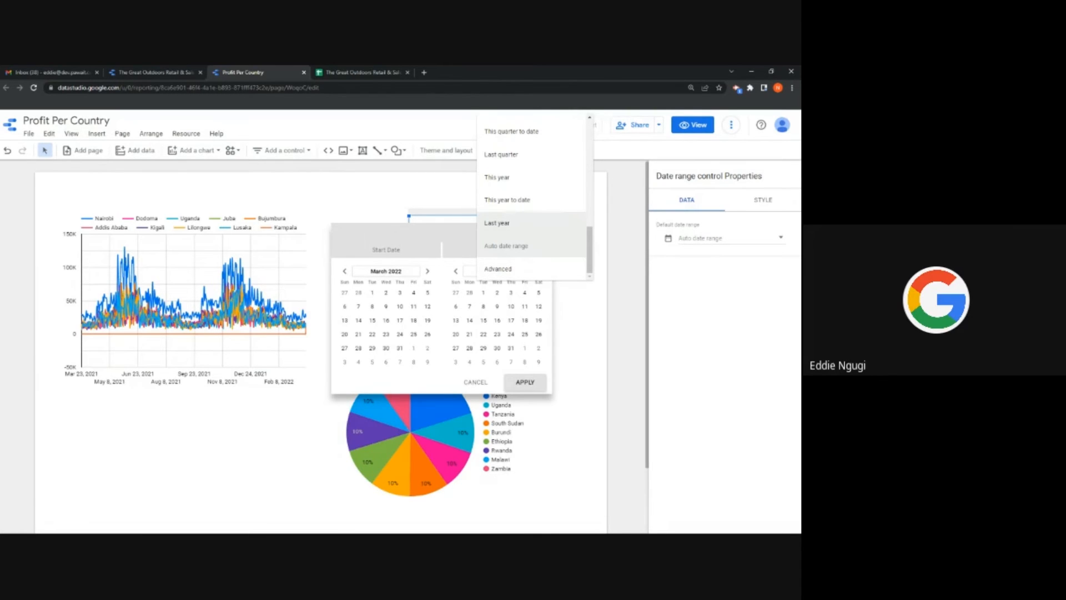
left_click(509, 157)
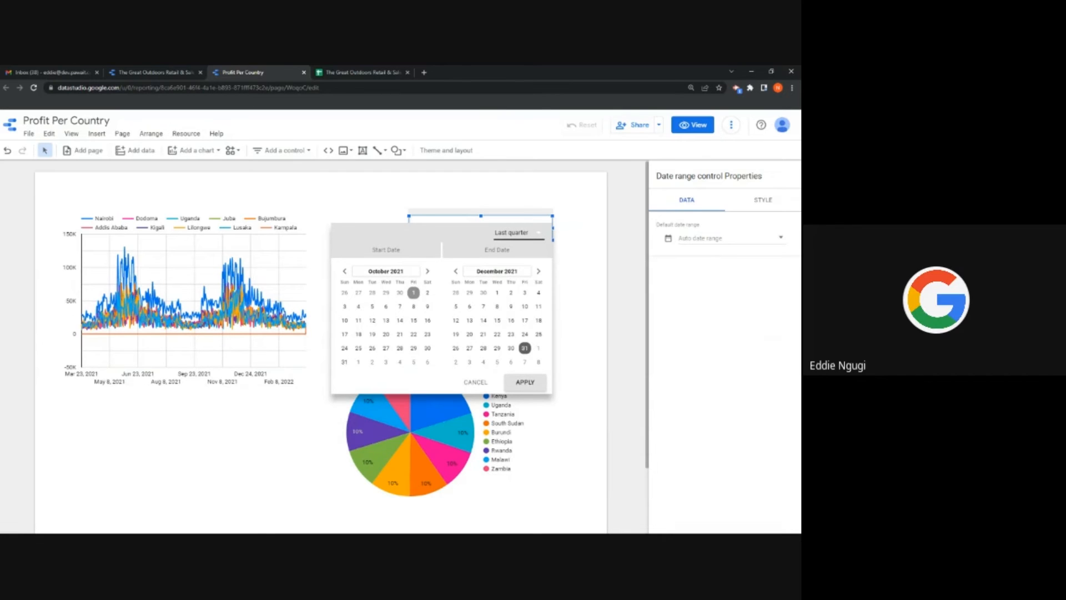
left_click(525, 382)
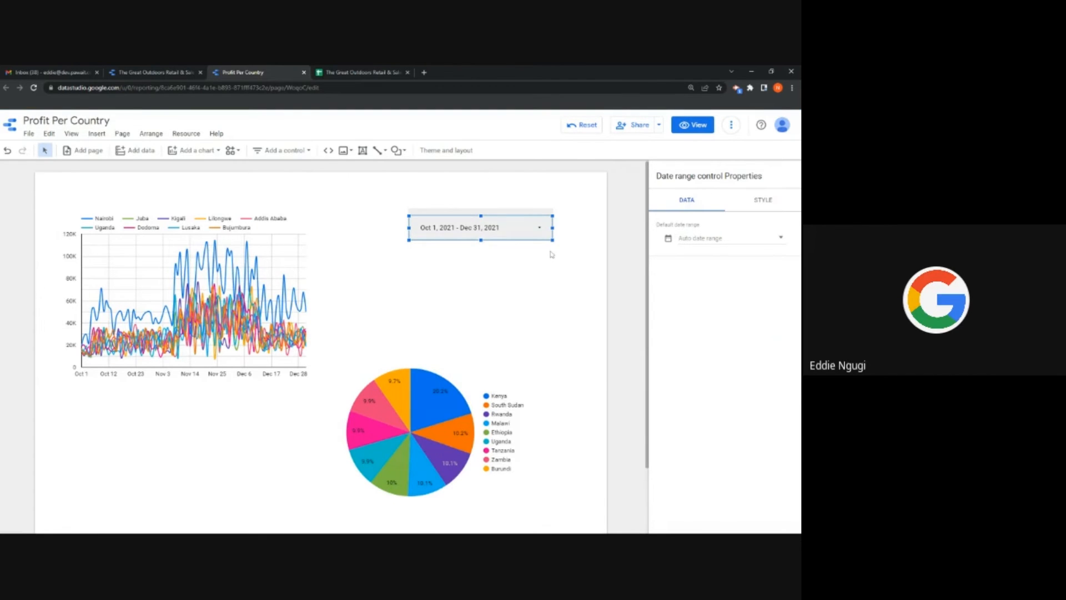
mouse_move(452, 408)
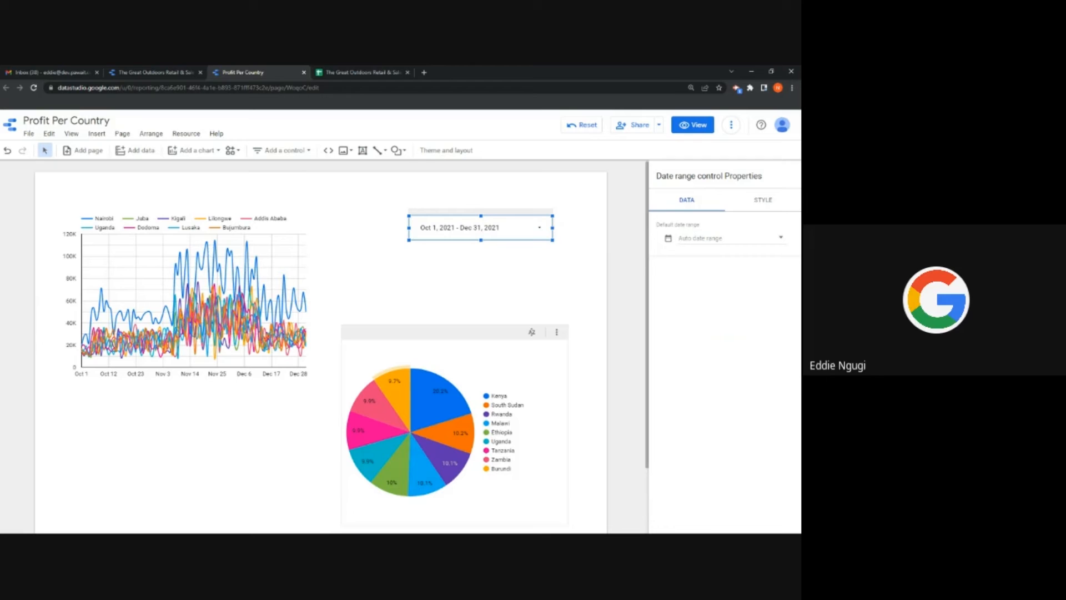
Step: Apply the dark Constellation theme after trying Edge, then close the Theme and layout panel
left_click(446, 150)
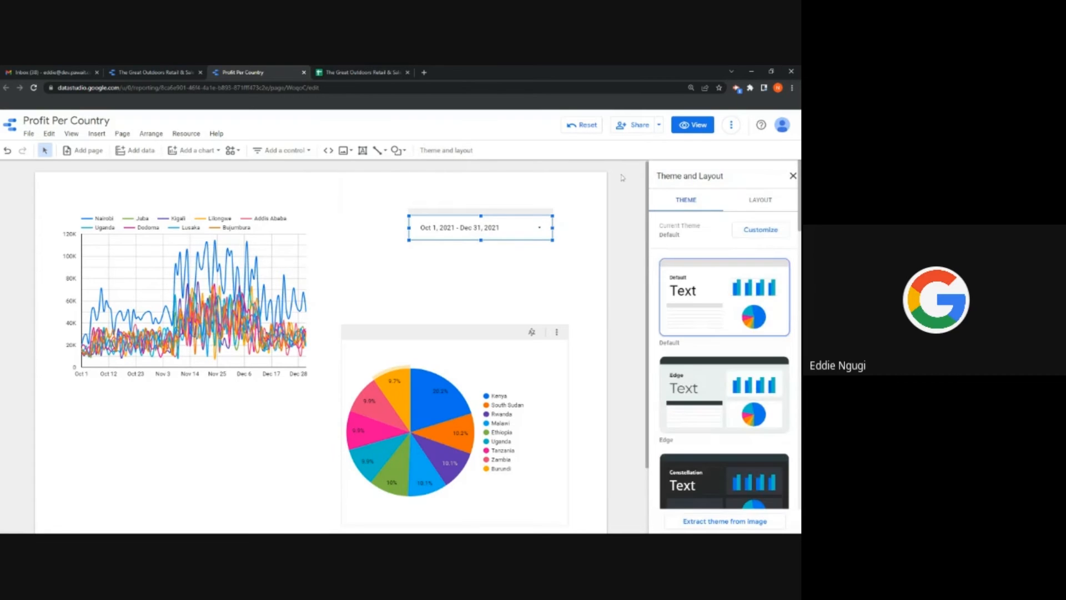
left_click(694, 367)
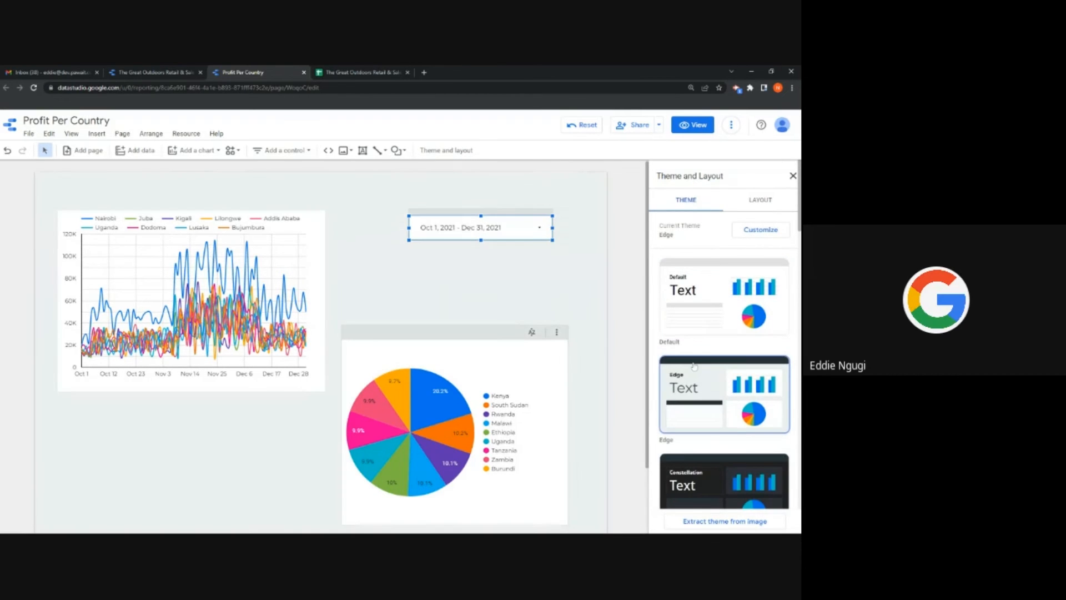
scroll(694, 366, "down", 3)
left_click(694, 340)
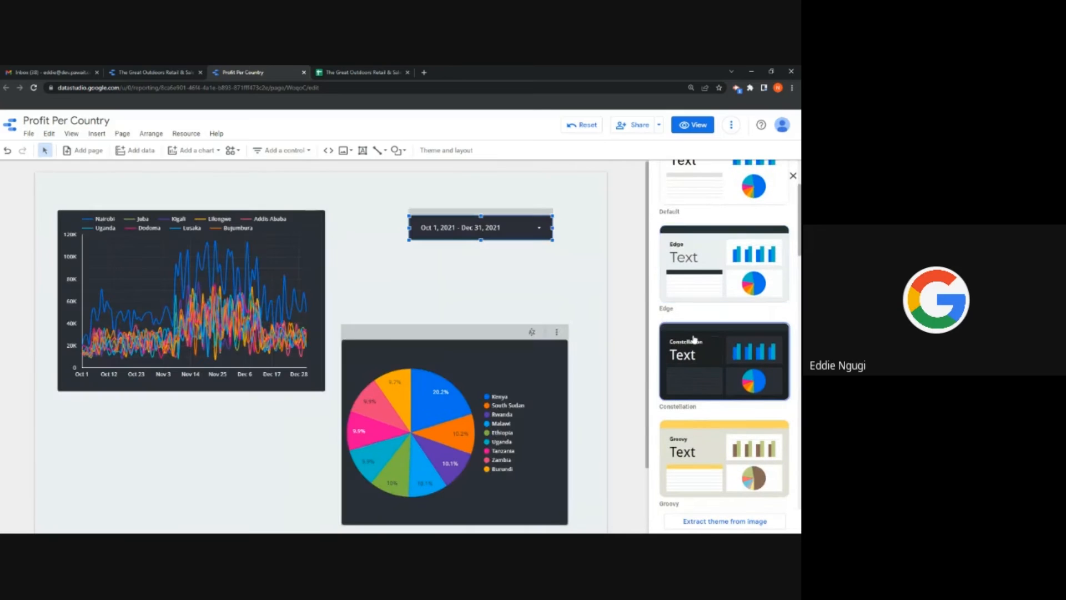
scroll(759, 238, "down", 2)
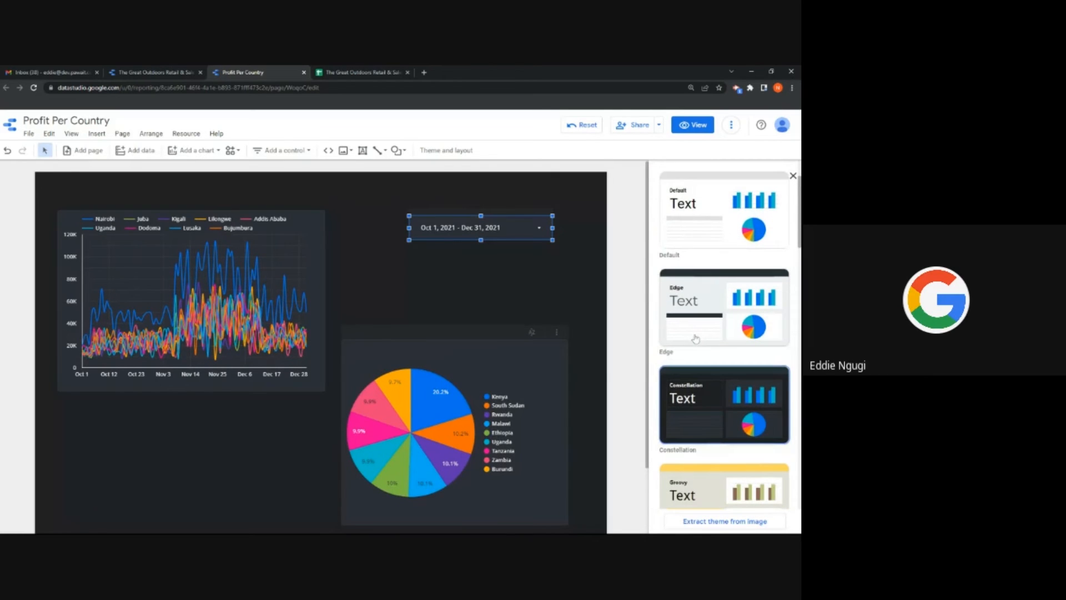
left_click(793, 176)
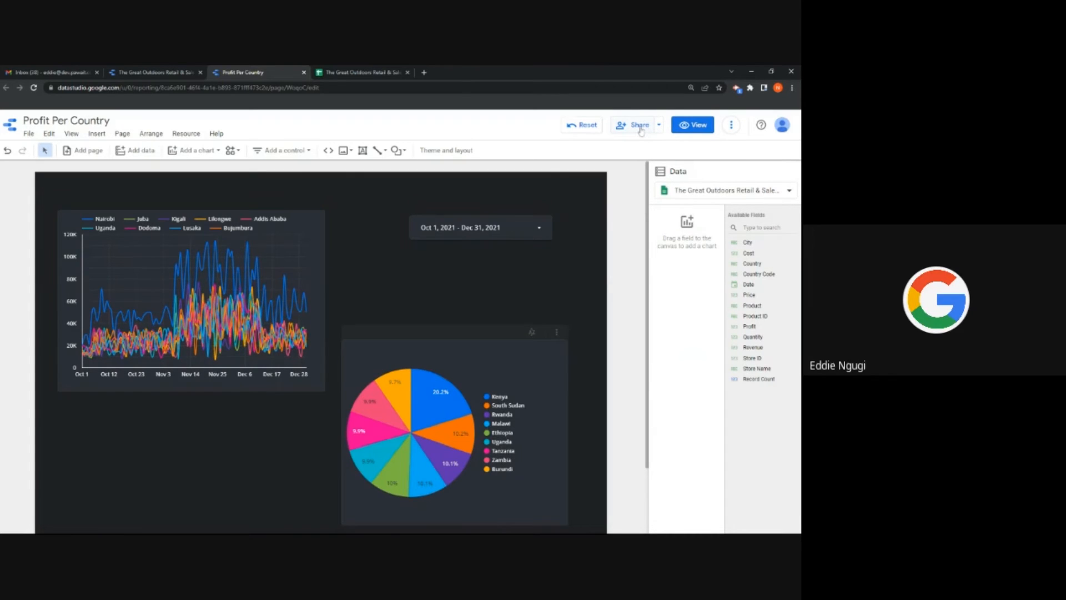
Step: Share the report with the suggested colleague, granting Can edit access, and send the invite
left_click(641, 128)
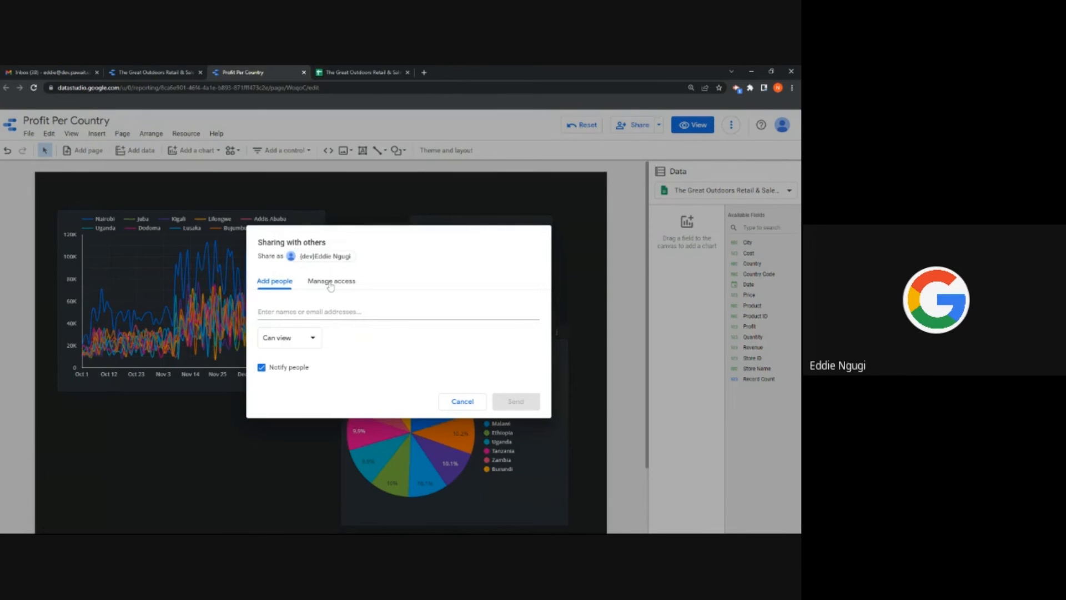
left_click(312, 311)
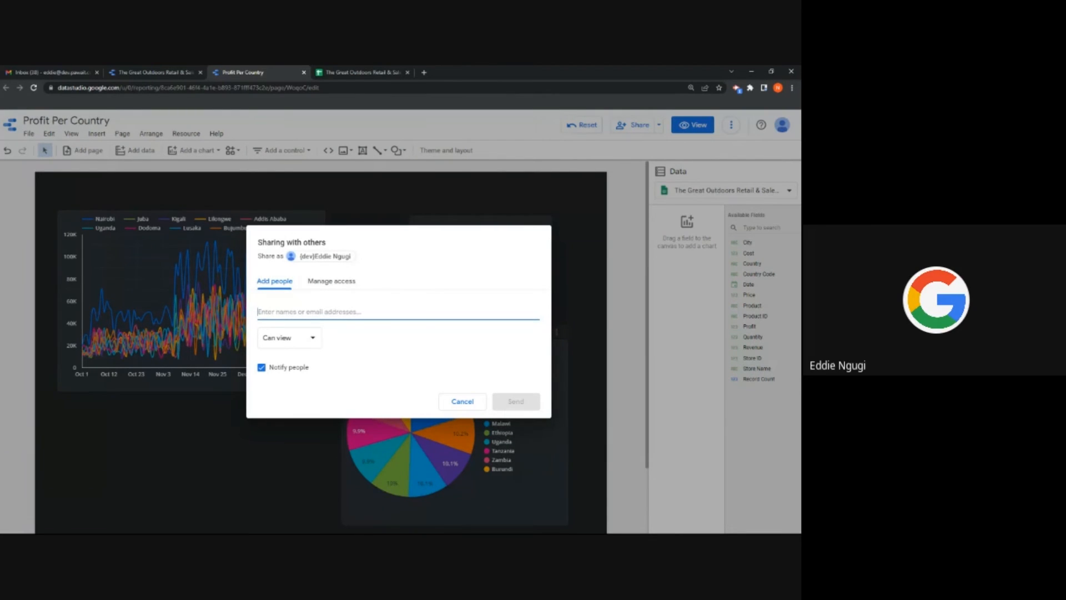
type("v")
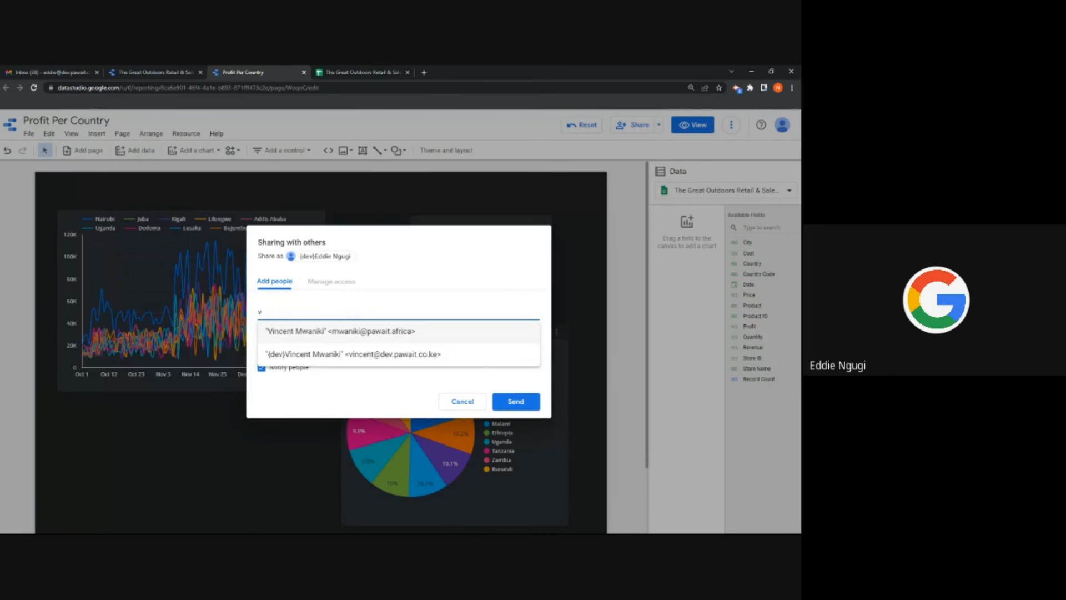
left_click(350, 333)
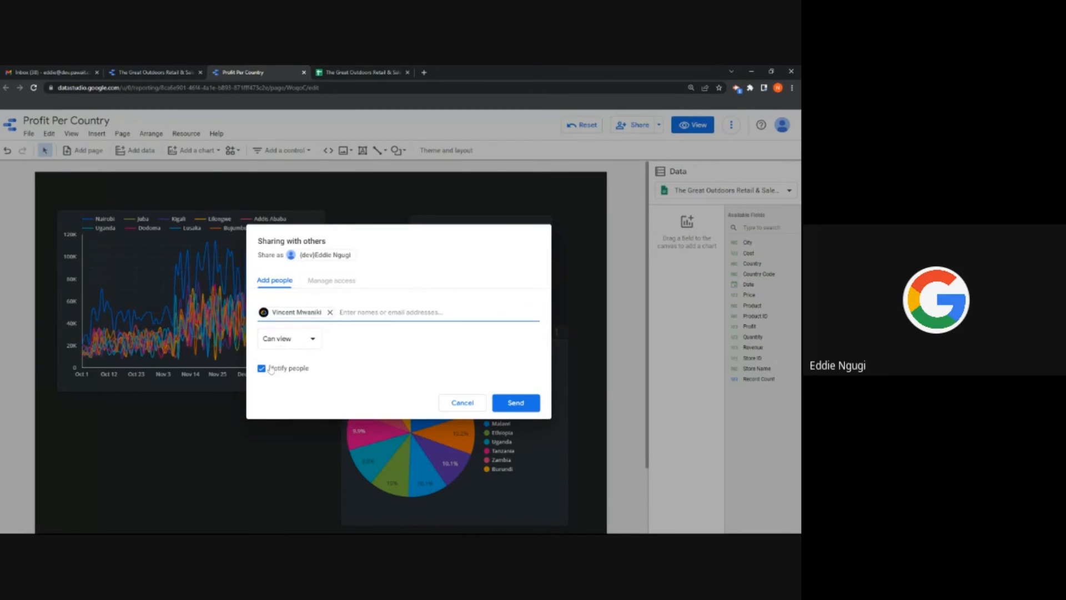
left_click(308, 340)
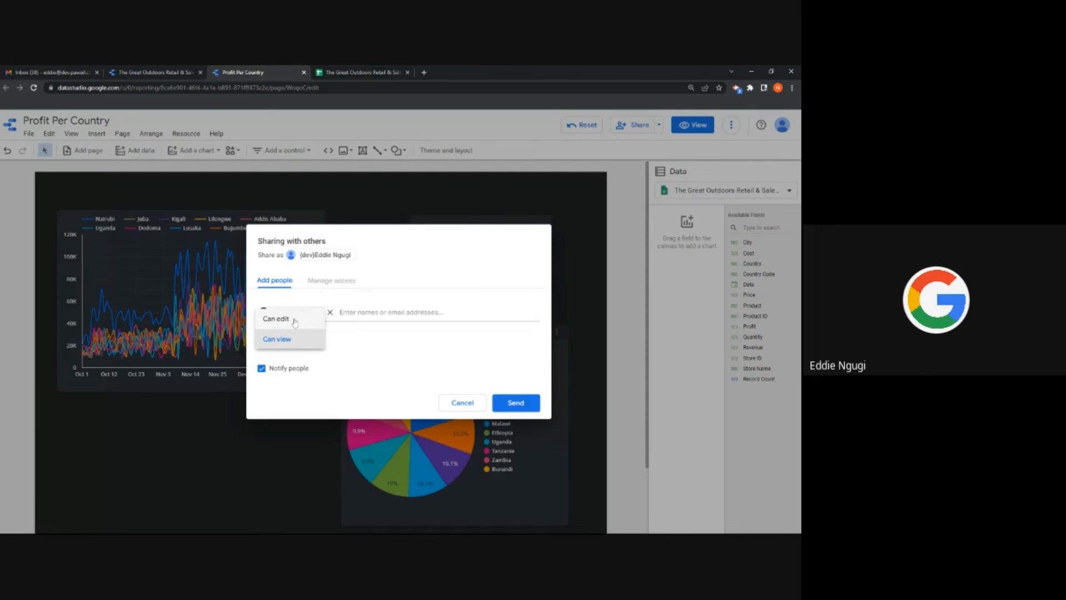
left_click(294, 321)
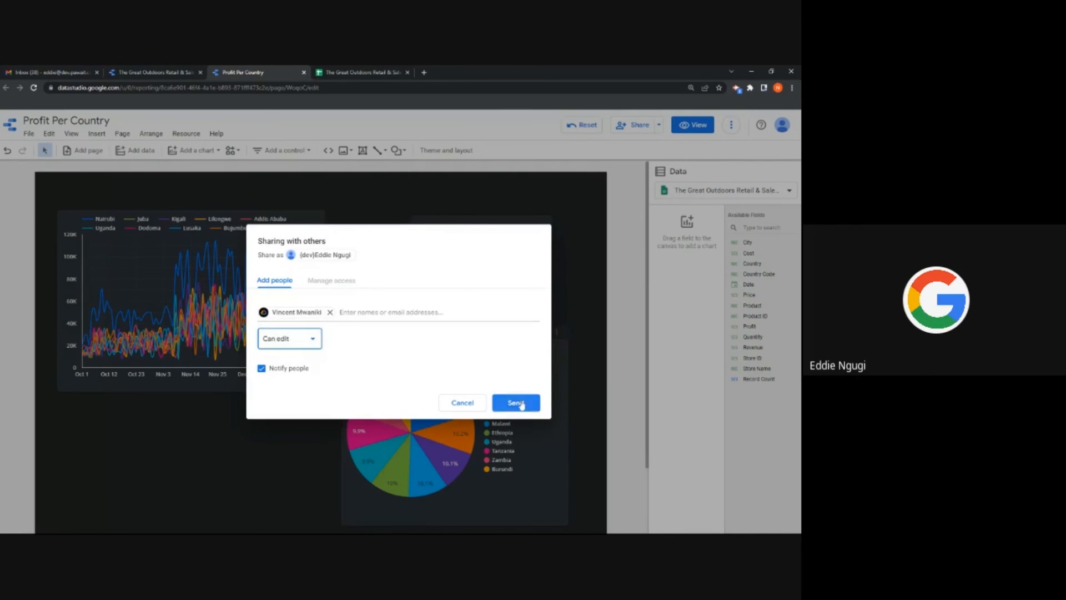
left_click(513, 400)
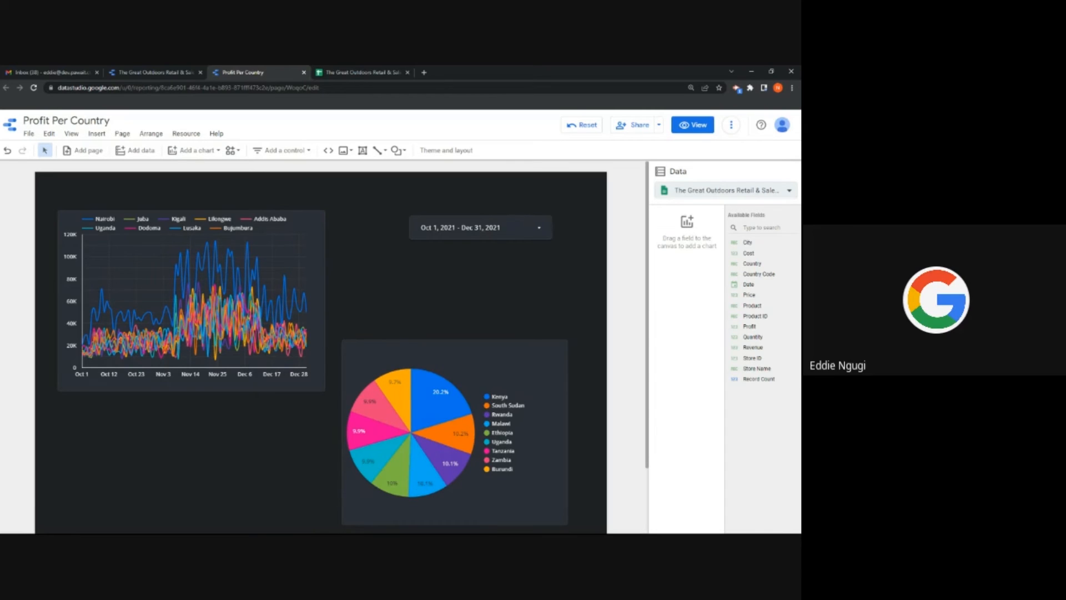
Step: Add the Product Sales worksheet of The Great Outdoors Retail & Sales Data Google Sheet
left_click(130, 149)
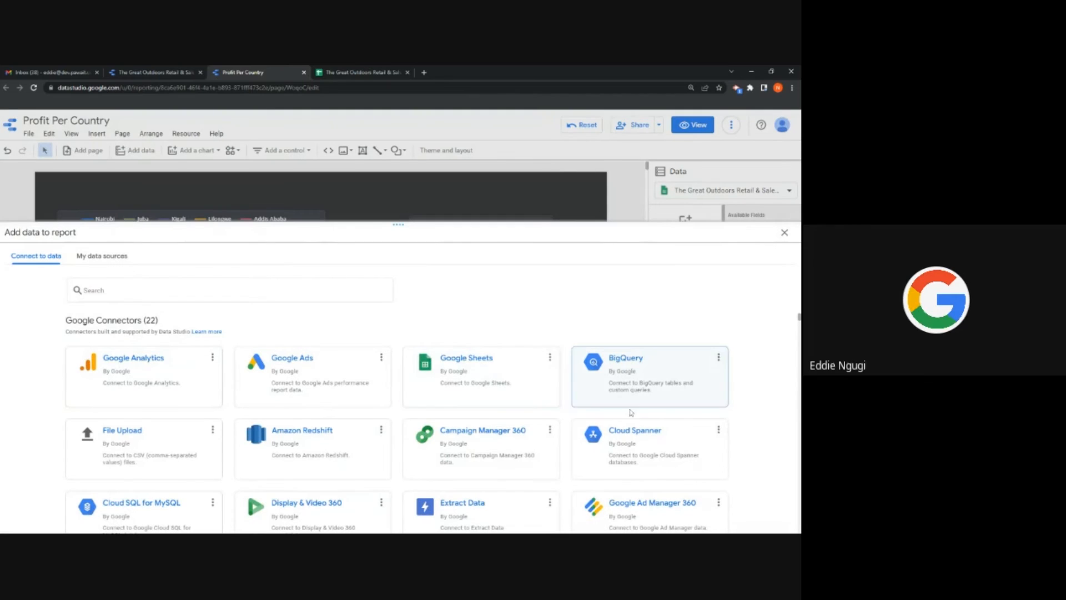
left_click(488, 384)
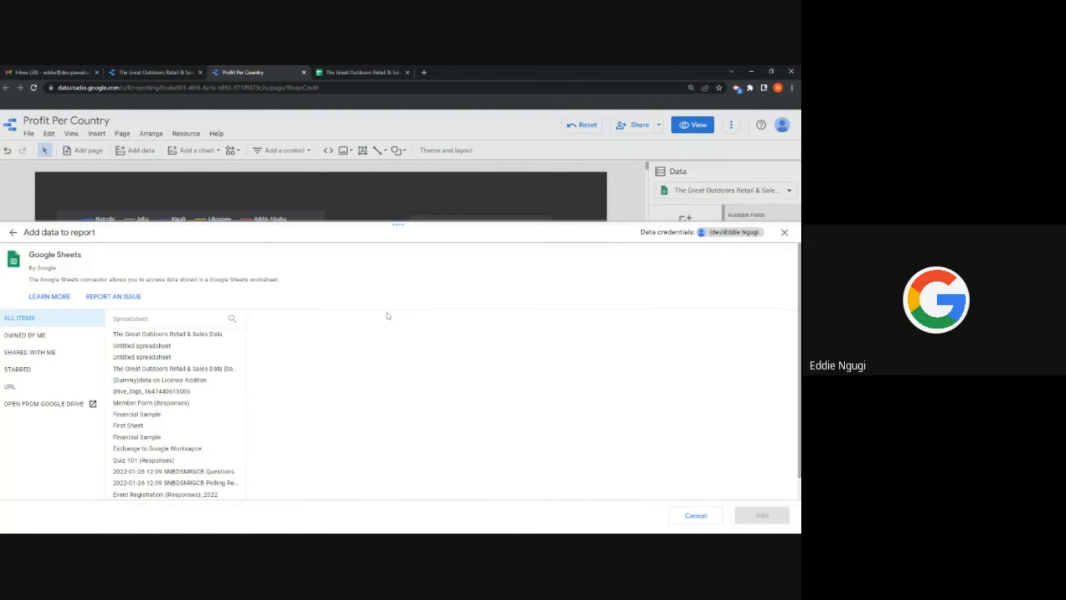
left_click(170, 334)
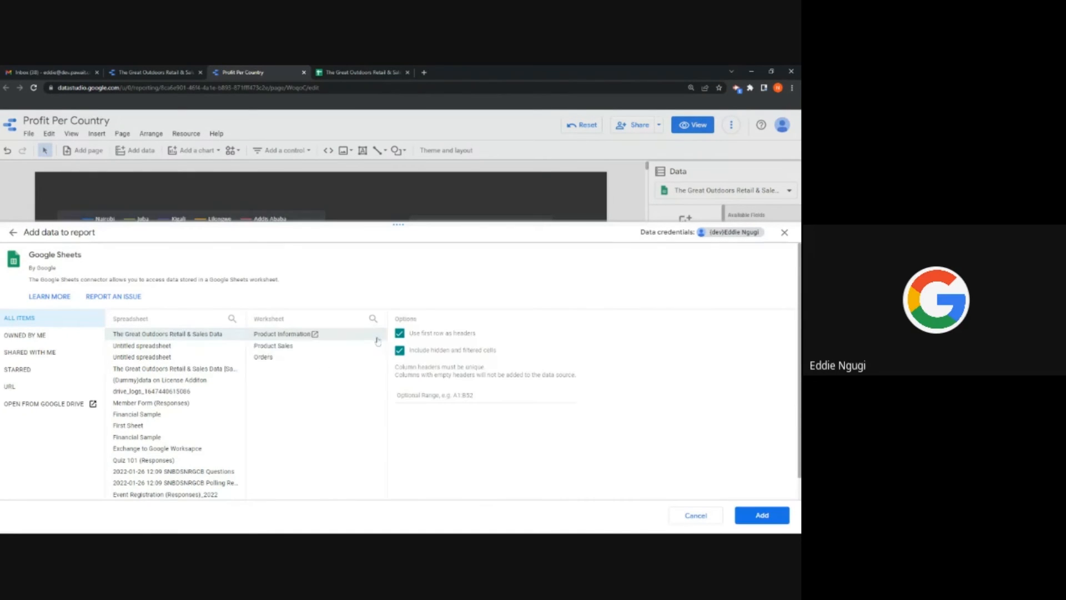
left_click(285, 346)
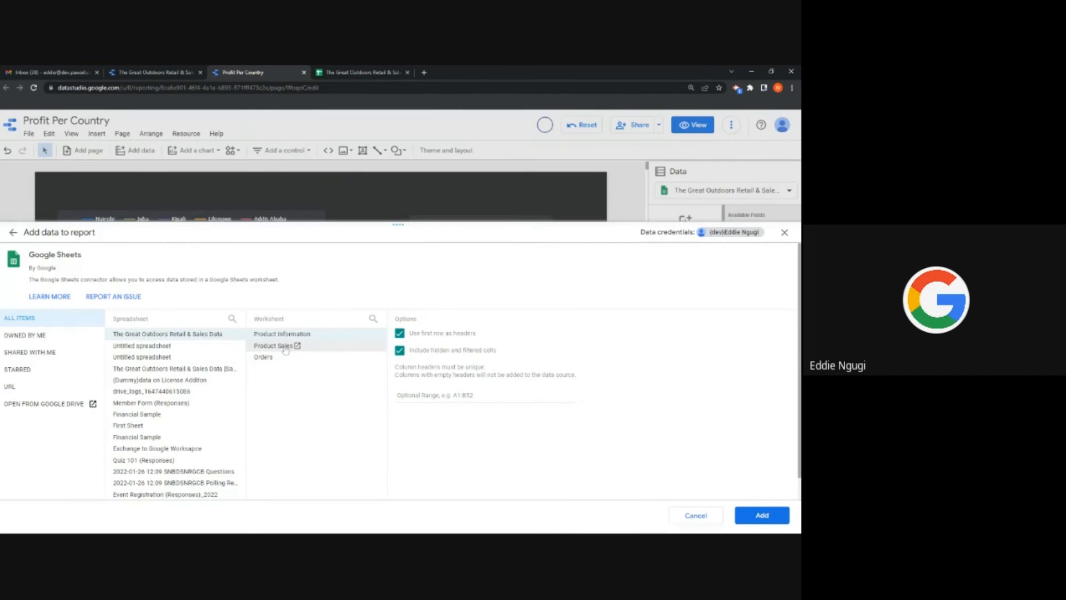
left_click(750, 516)
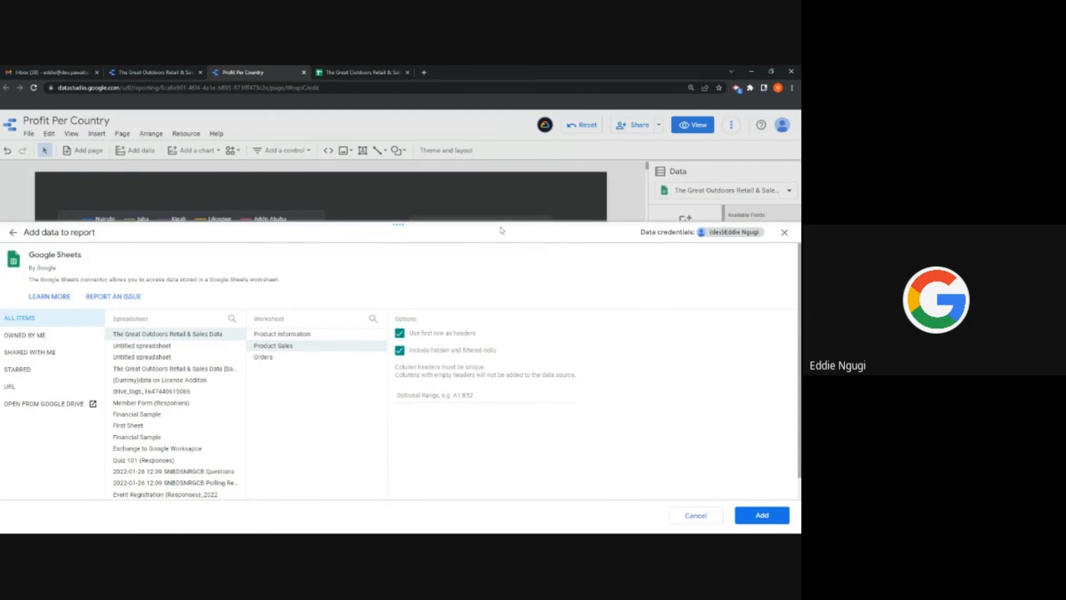
left_click(764, 517)
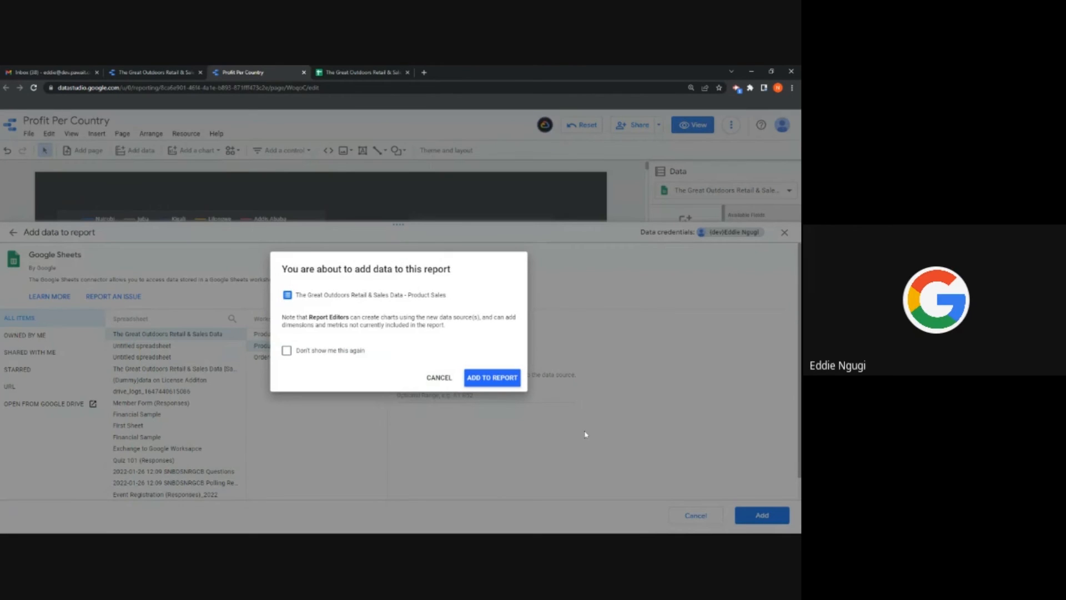
Step: Confirm the new data and insert an enlarged donut chart at the page's lower left
left_click(494, 380)
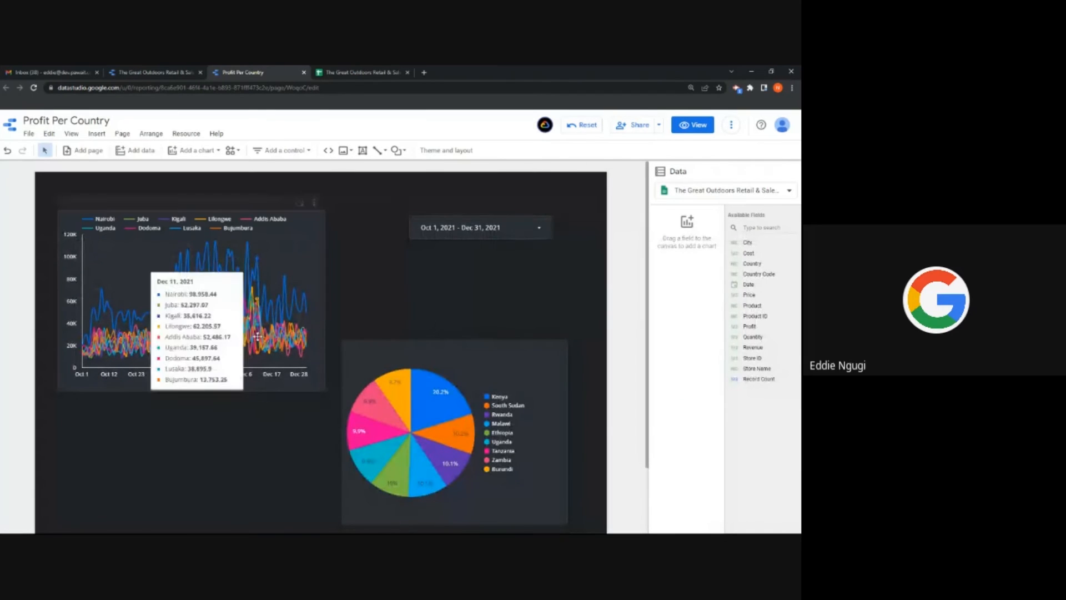
scroll(333, 249, "down", 2)
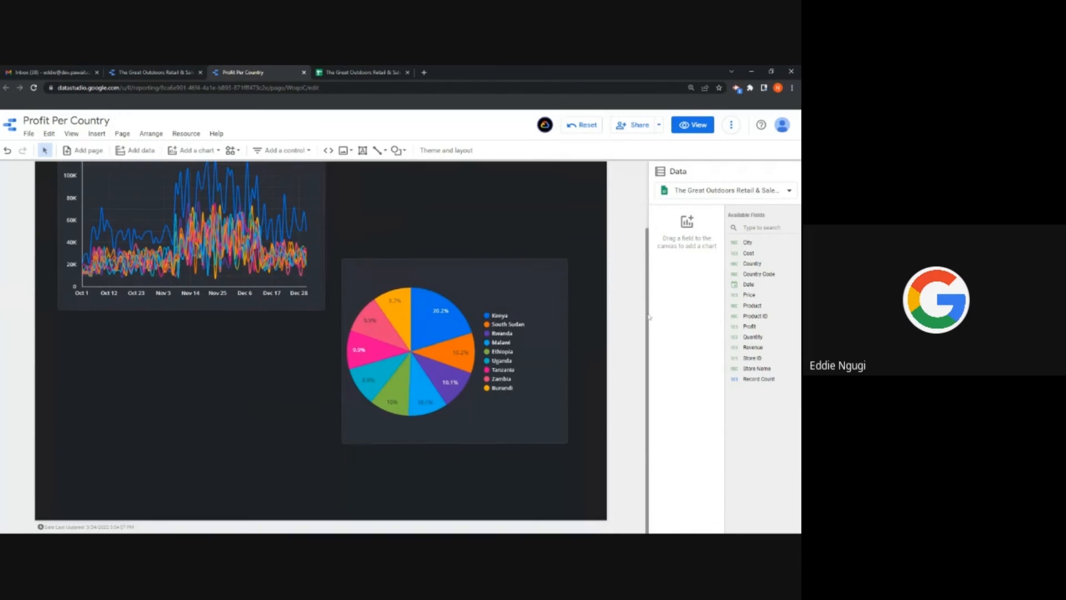
left_click(197, 150)
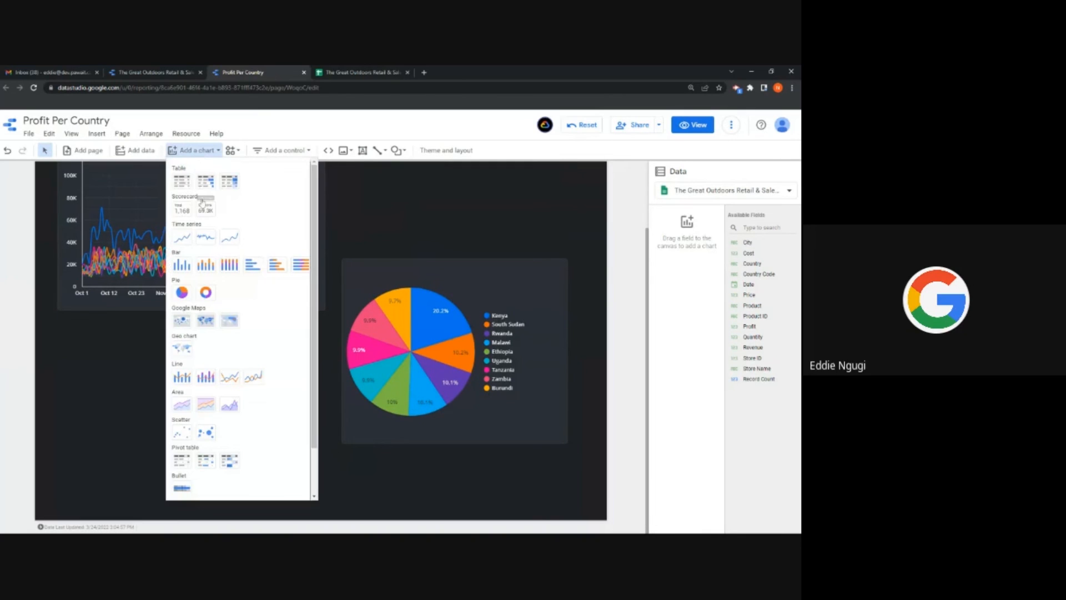
left_click(204, 293)
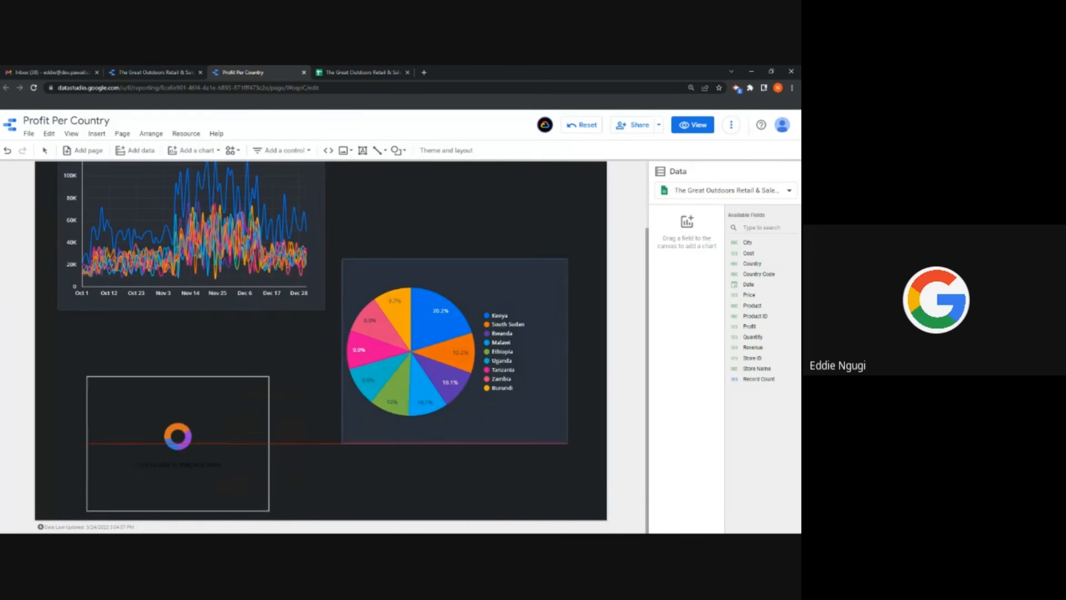
left_click(176, 436)
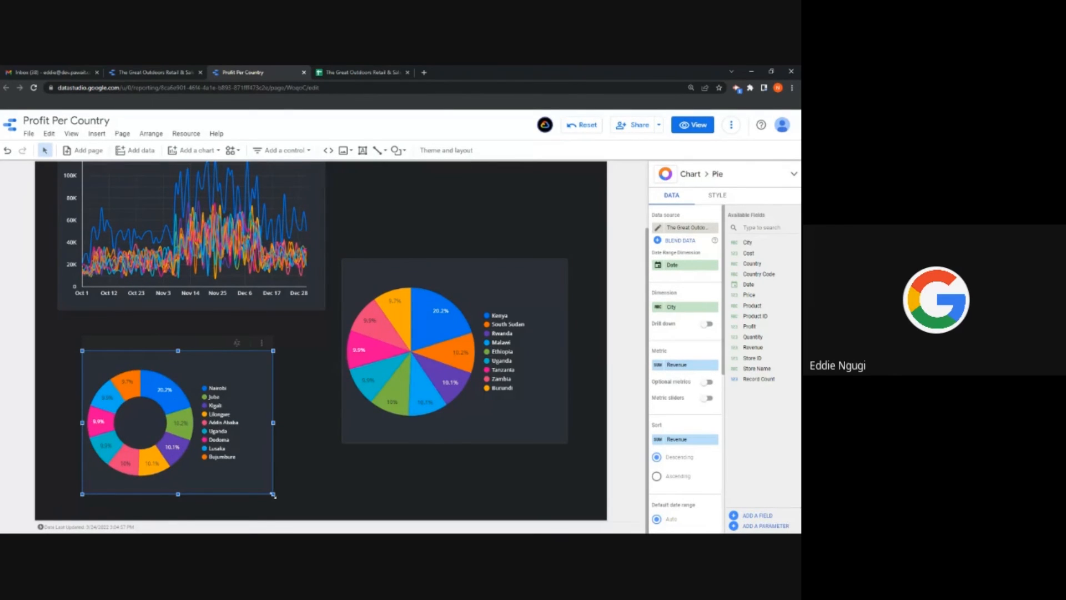
left_click_drag(273, 494, 300, 496)
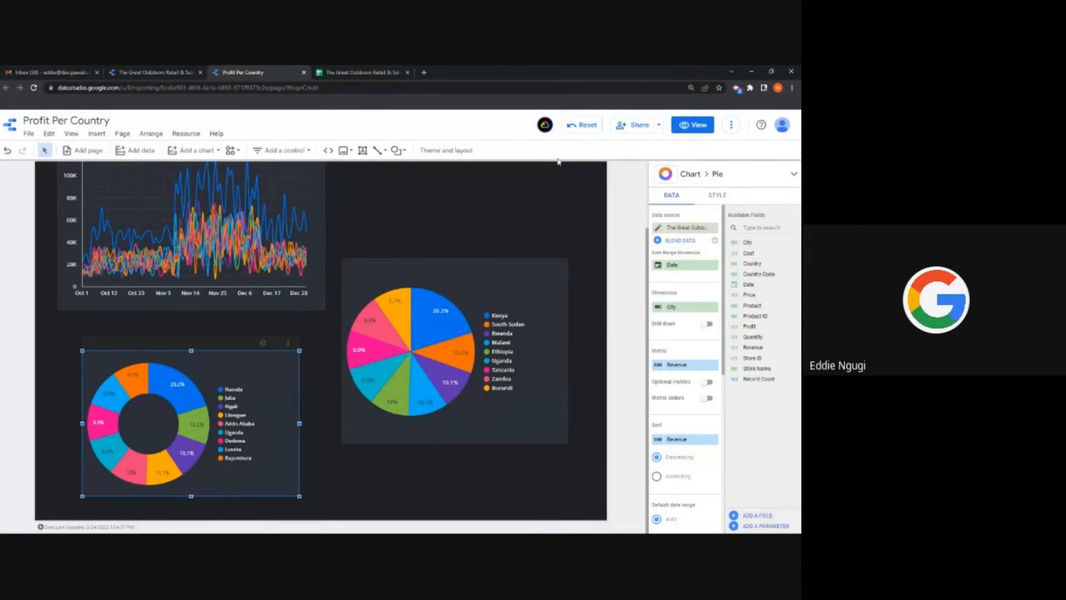
left_click(363, 71)
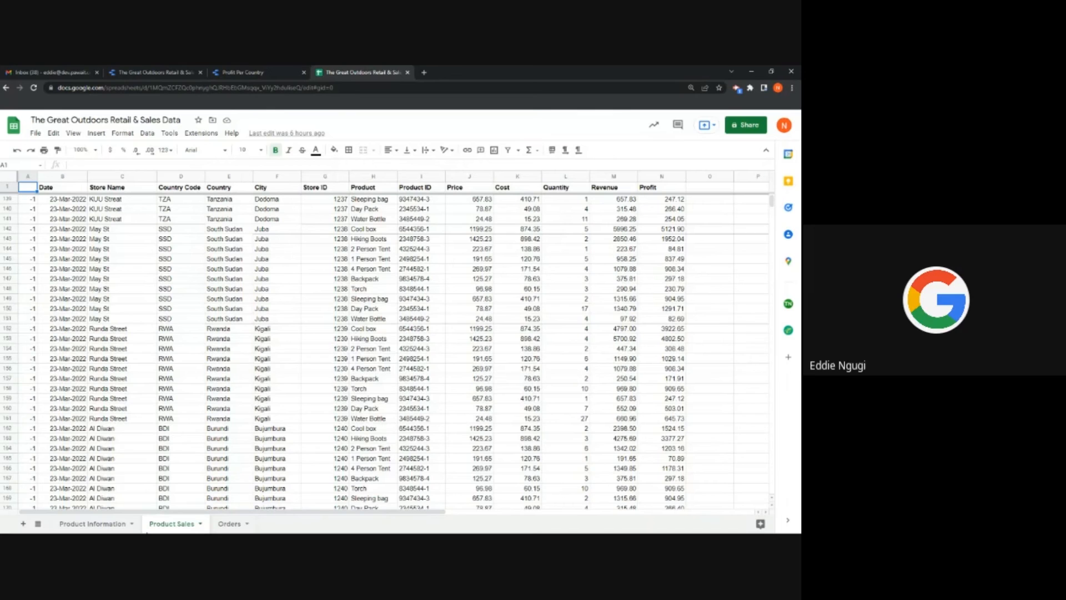
left_click(92, 524)
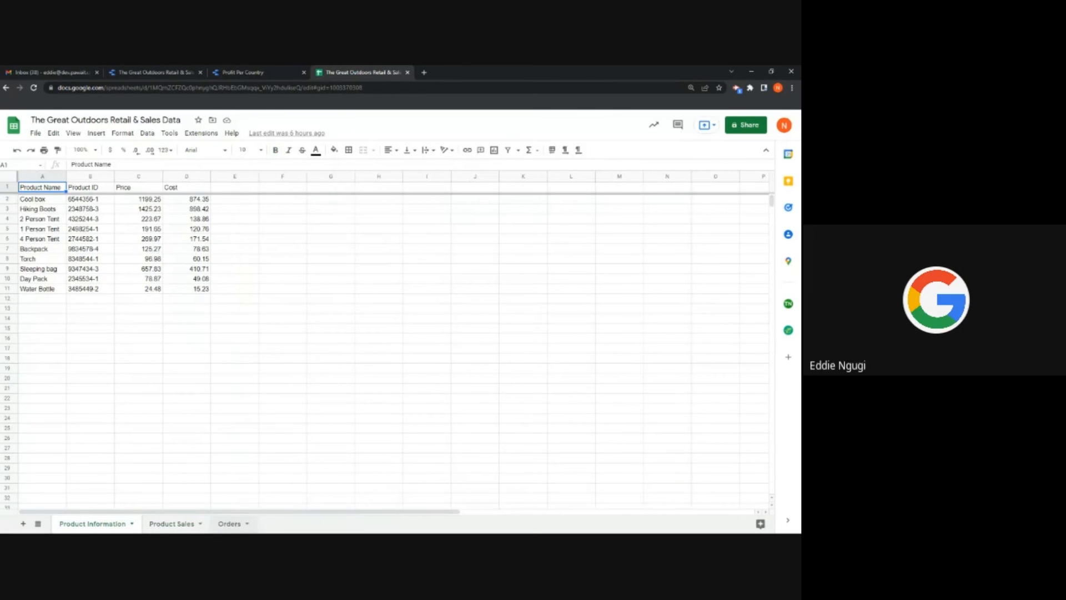
left_click(227, 526)
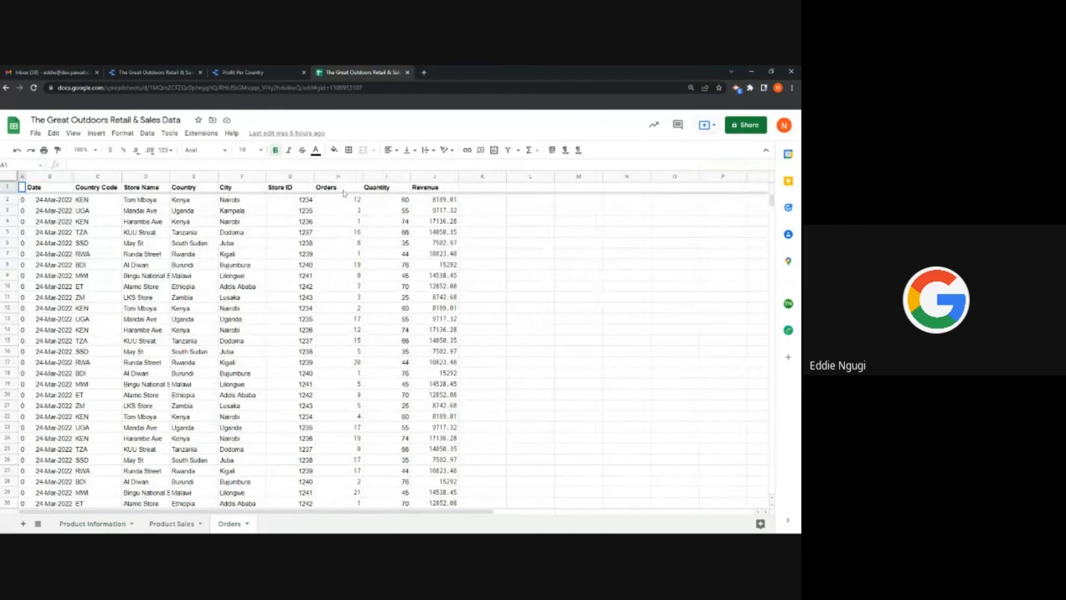
left_click(293, 72)
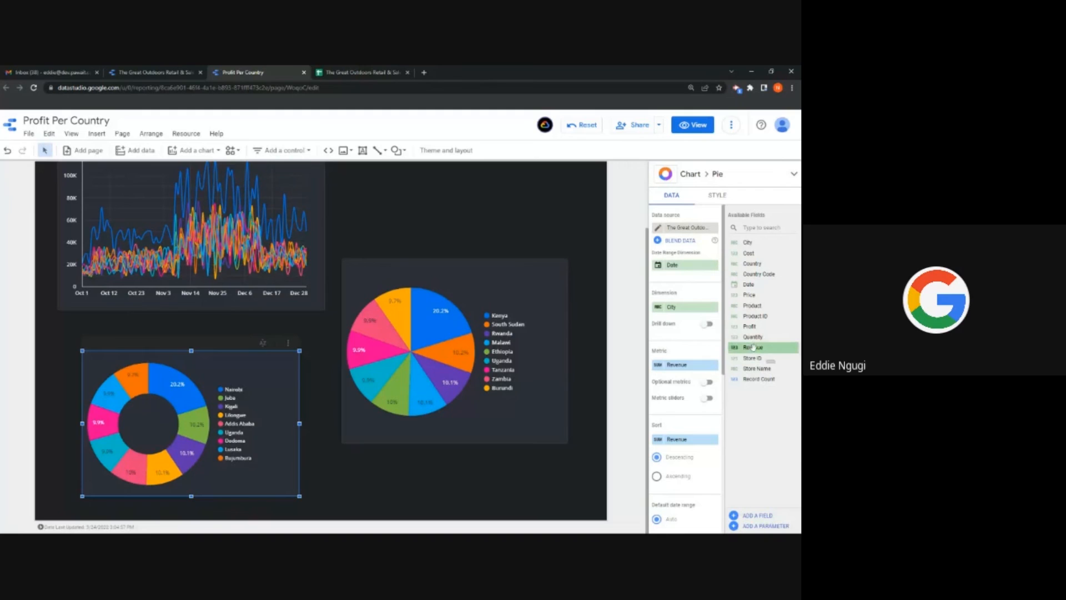
Step: Set the donut chart to measure Revenue broken down by Store Name
left_click_drag(752, 346, 683, 364)
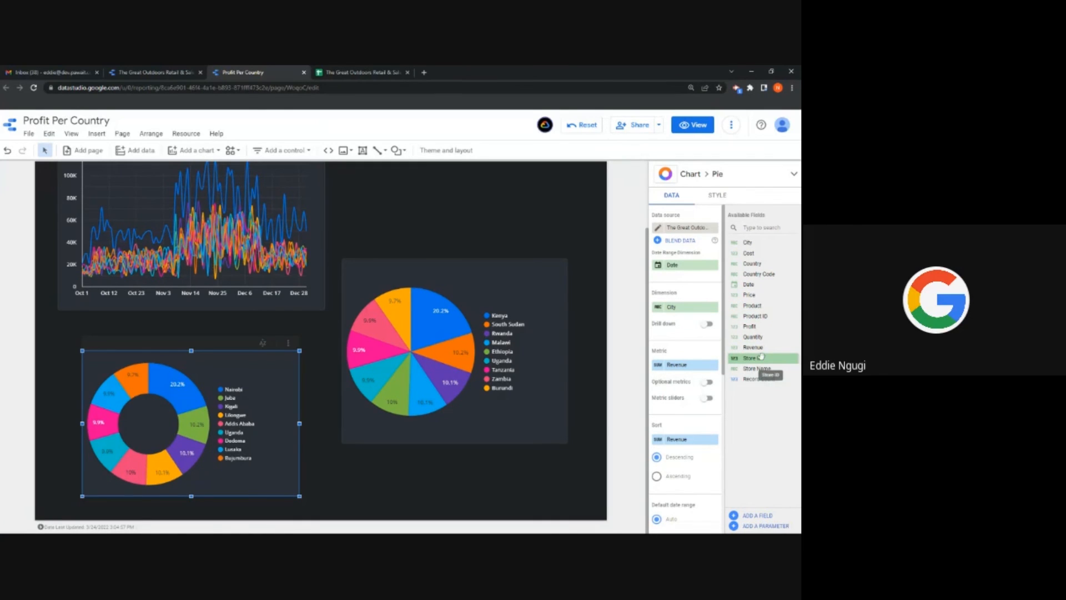
left_click_drag(762, 368, 685, 307)
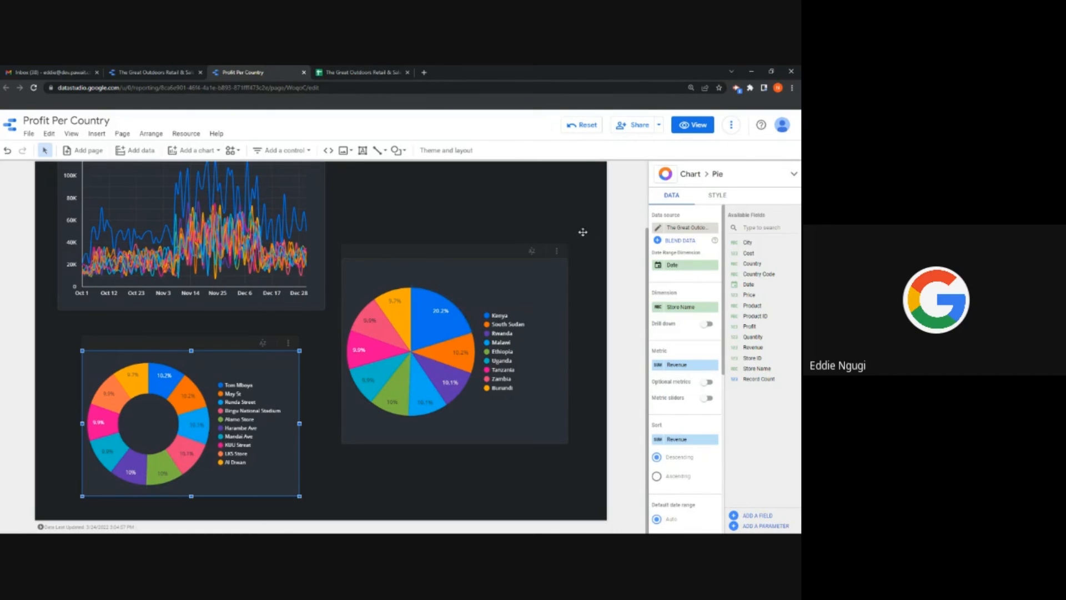
left_click(659, 126)
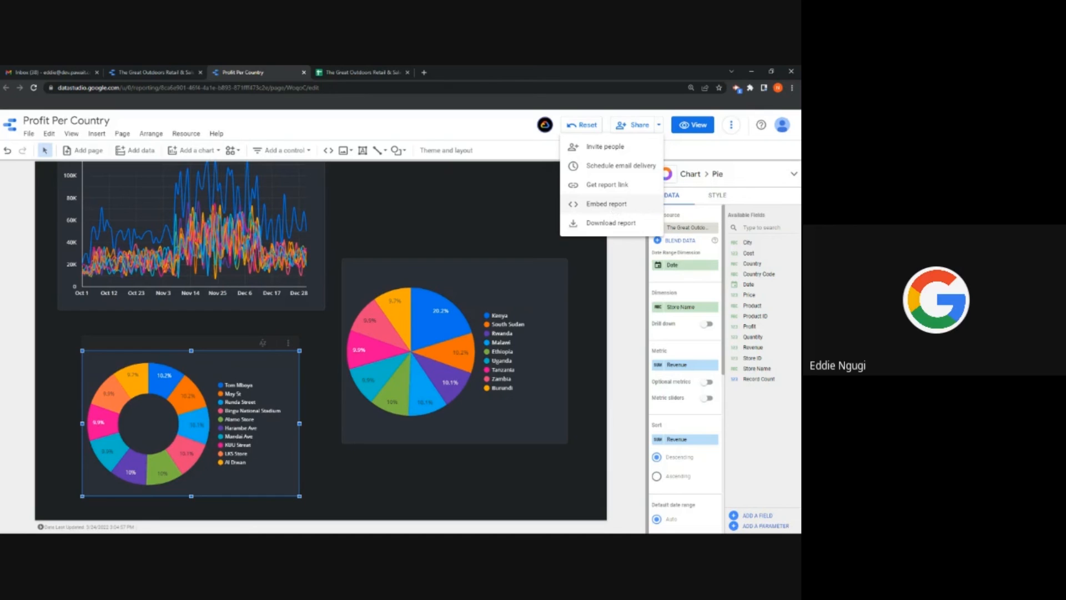
Step: Set link sharing to 'Anyone with the link can view' and save it
left_click(660, 127)
left_click(660, 127)
left_click(626, 150)
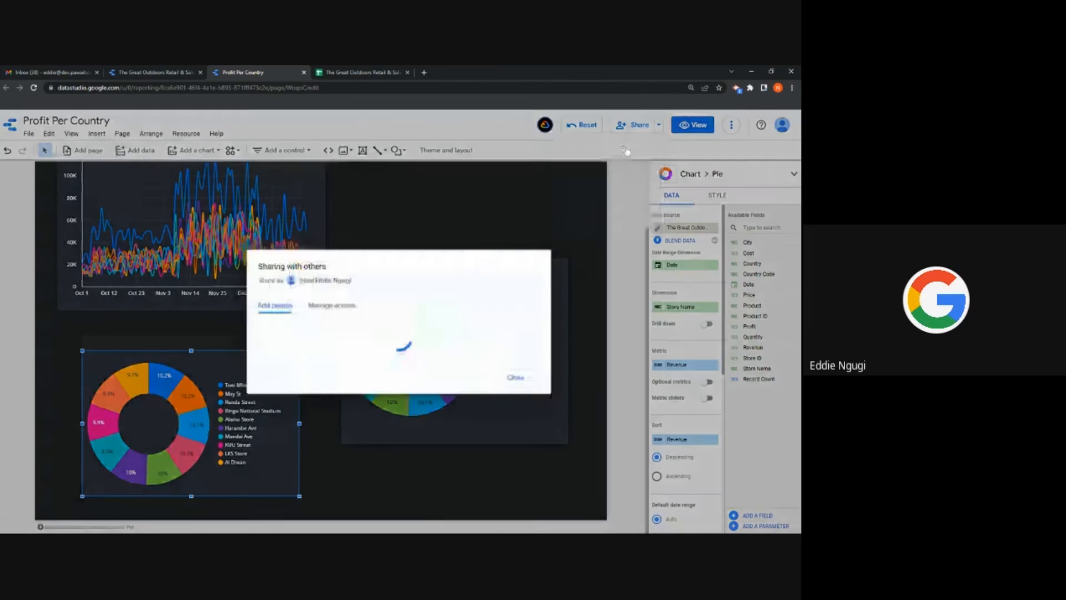
left_click(334, 281)
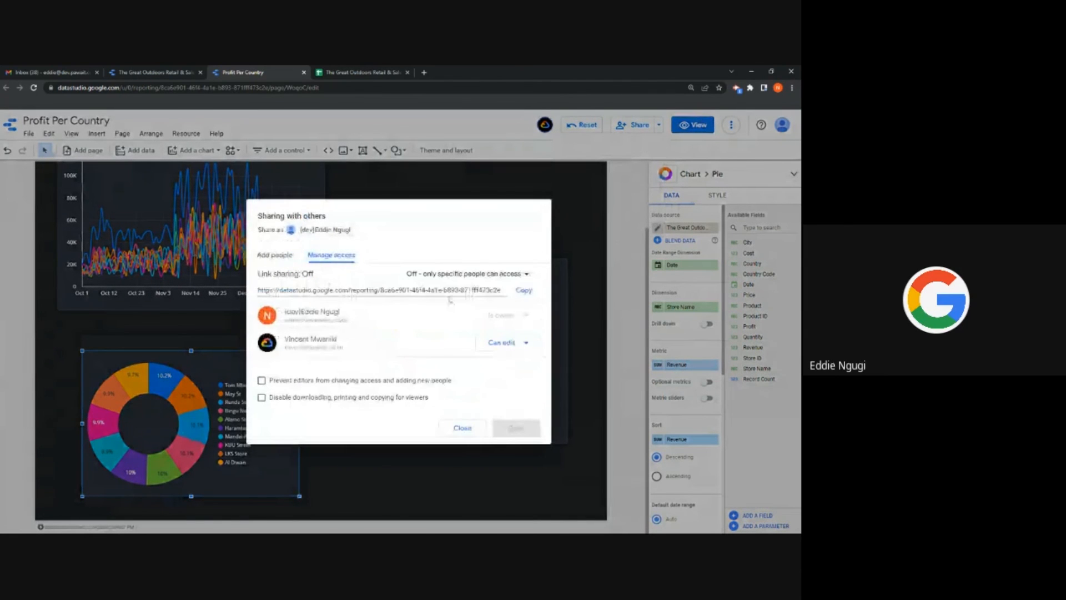
left_click(478, 276)
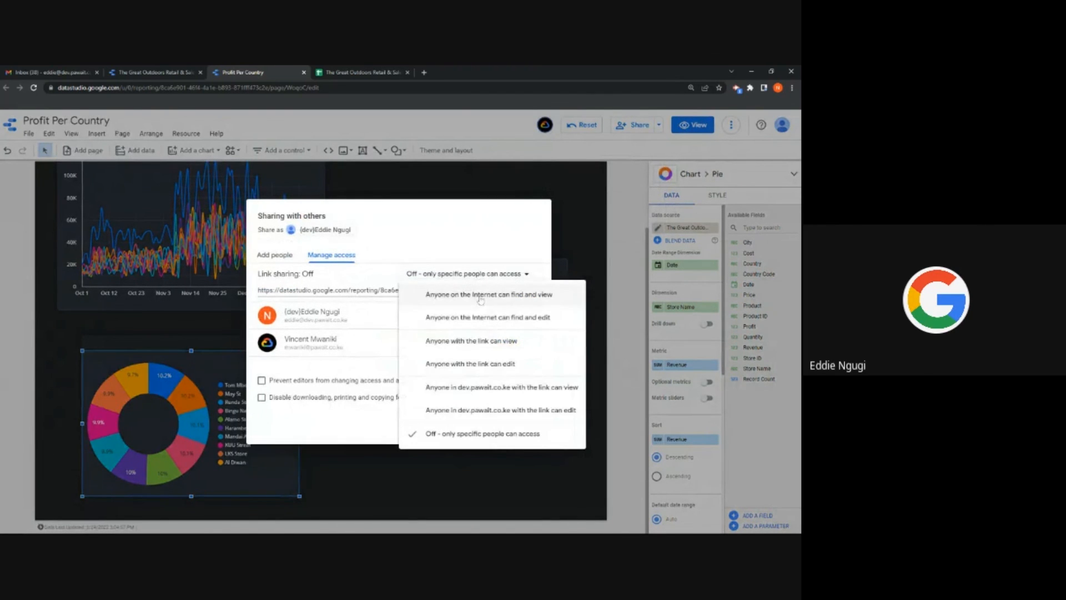
left_click(475, 344)
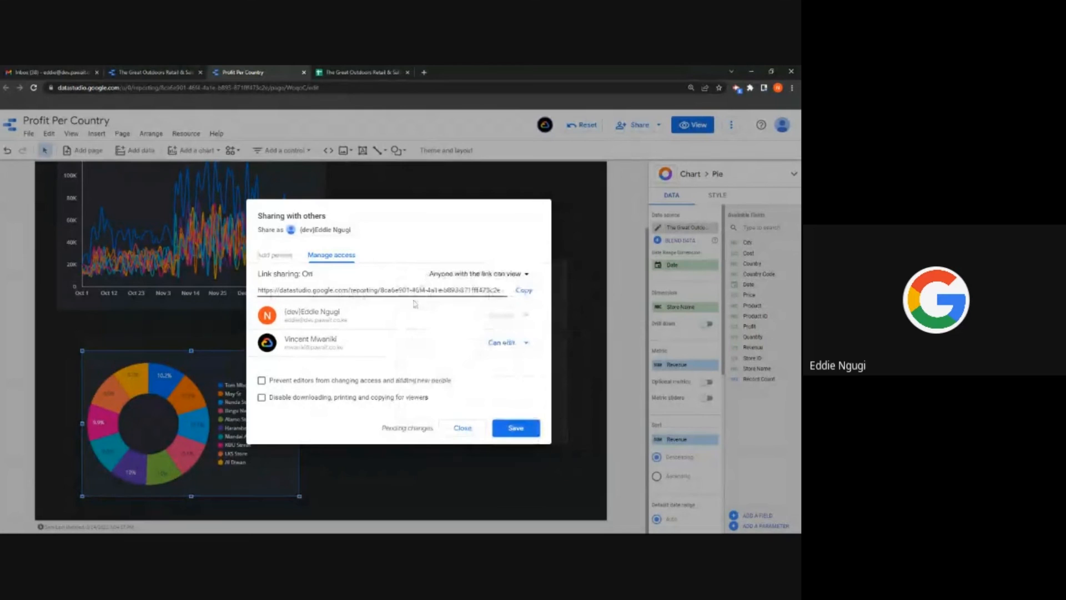
left_click(517, 428)
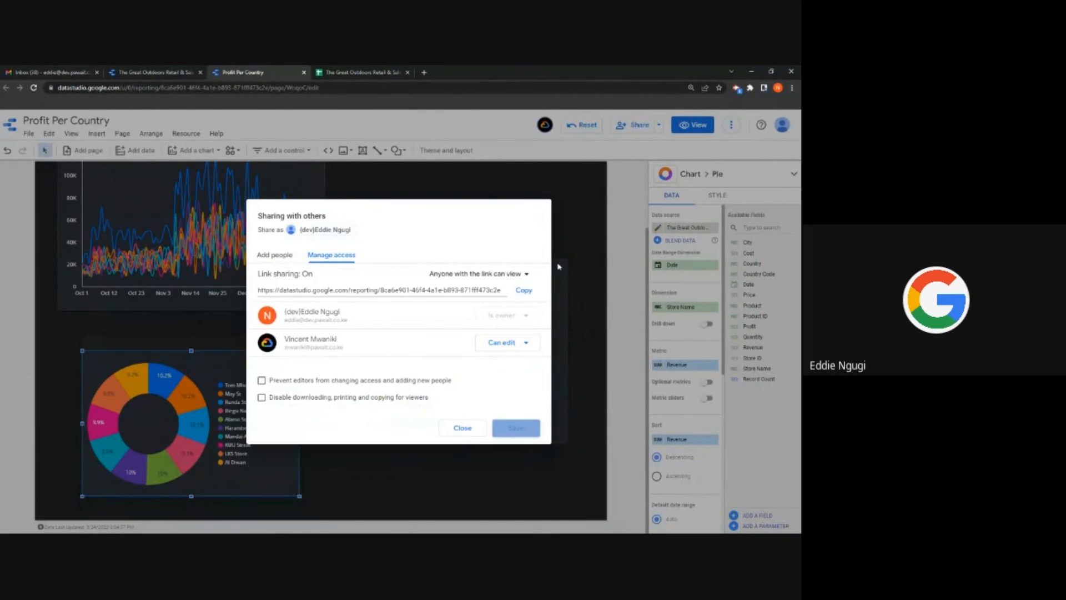
left_click(462, 429)
Step: Enable report embedding, copy the iframe embed code, and preview the report in View mode
left_click(659, 125)
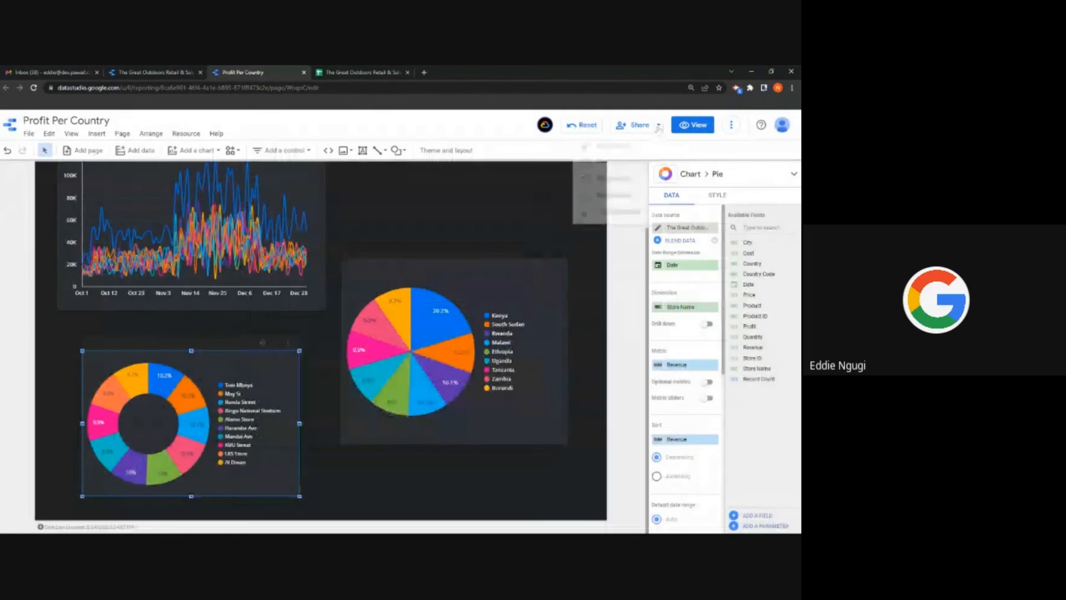
left_click(598, 205)
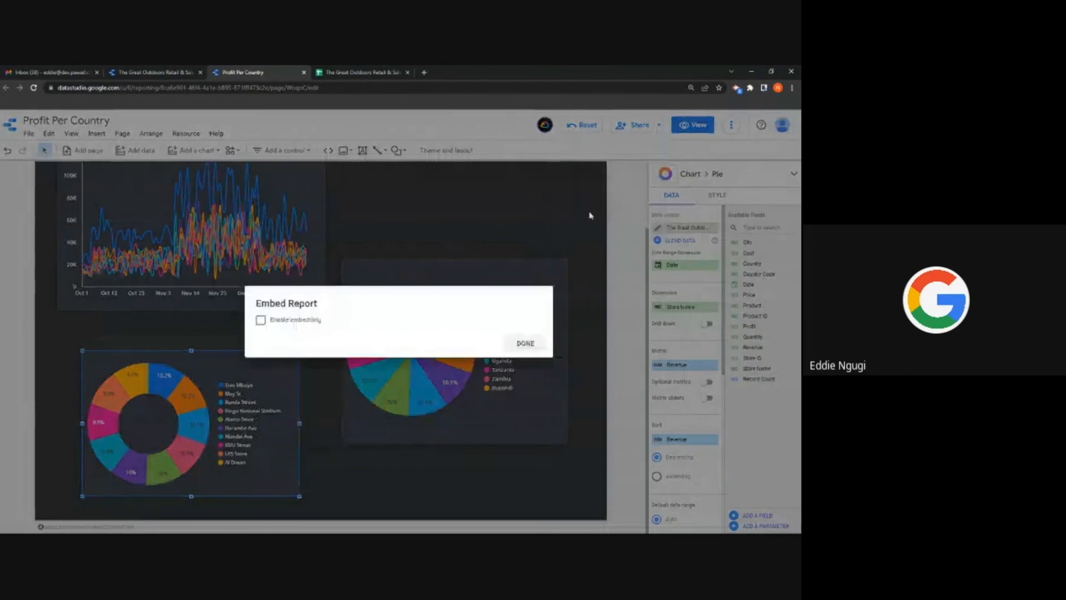
left_click(289, 324)
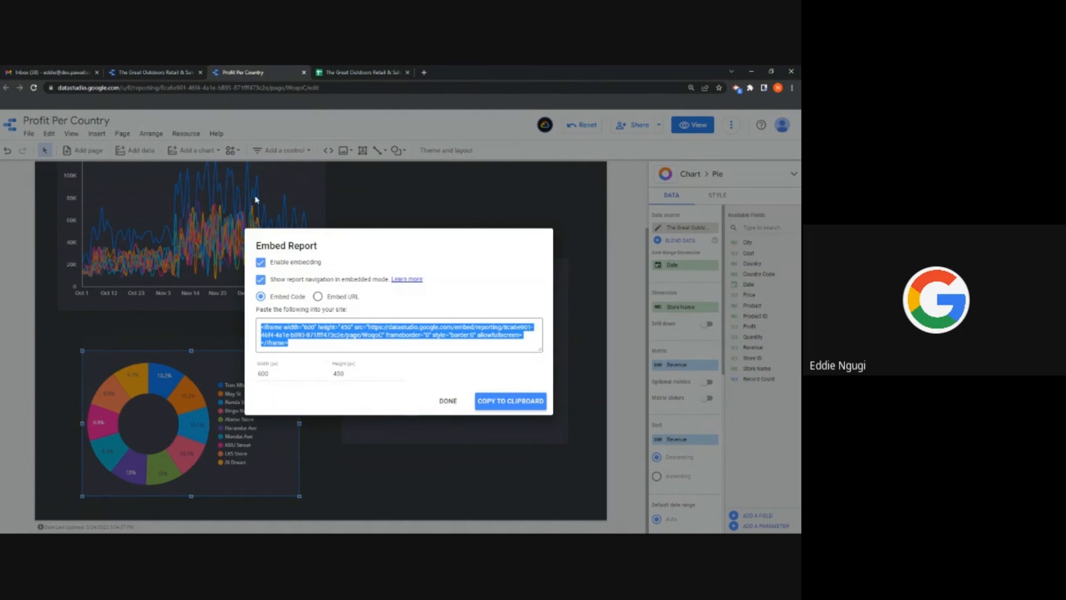
left_click(488, 400)
left_click(448, 401)
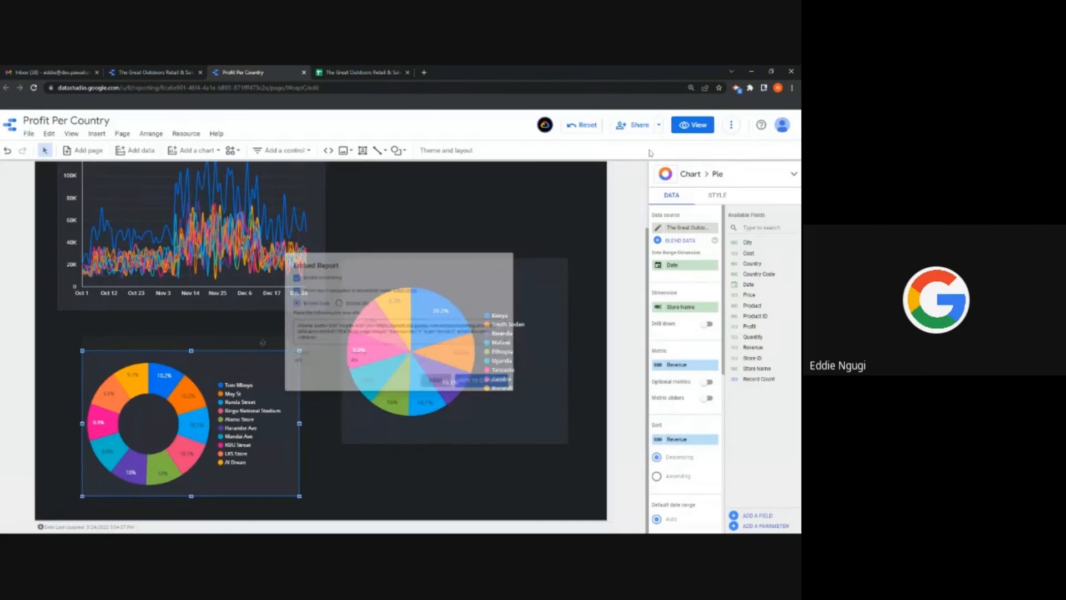
left_click(692, 125)
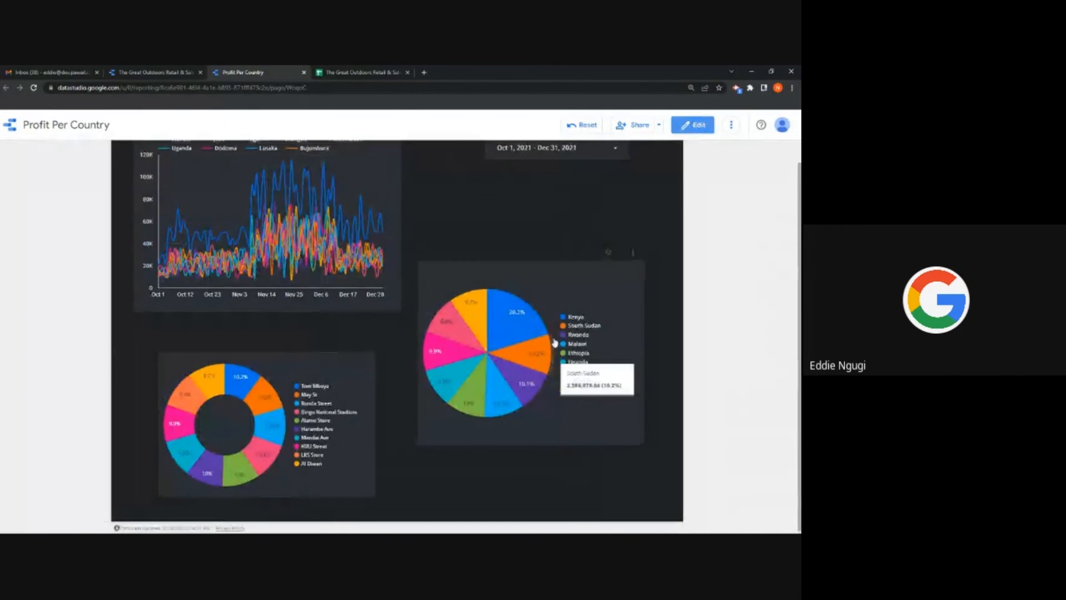
Step: Filter the report to 'This quarter to date' (Jan 1 – Mar 23, 2022), then return to edit mode
scroll(549, 233, "up", 2)
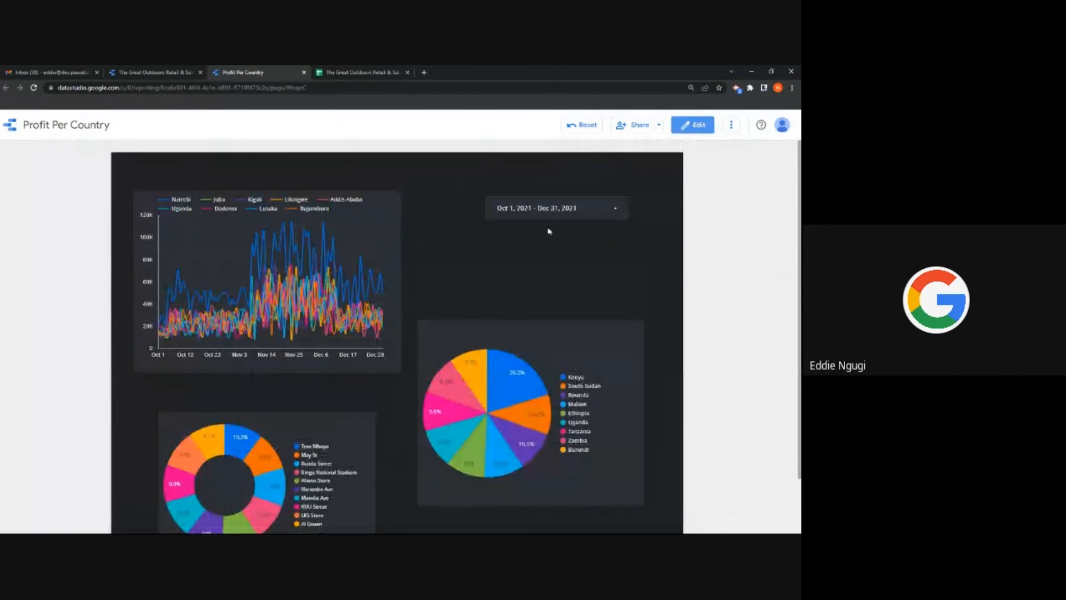
left_click(612, 216)
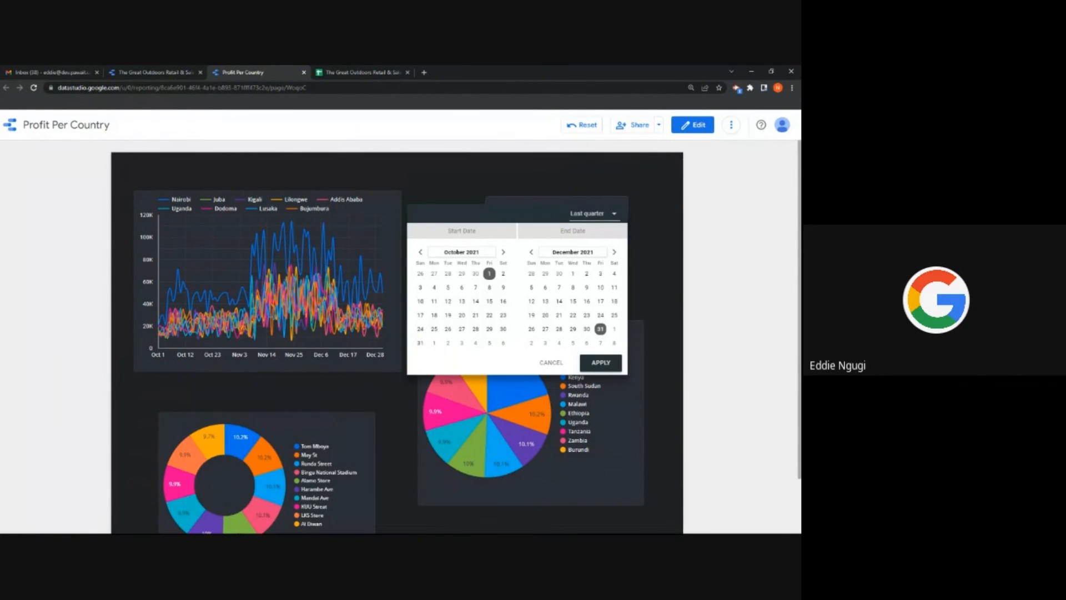
left_click(594, 219)
scroll(593, 210, "up", 2)
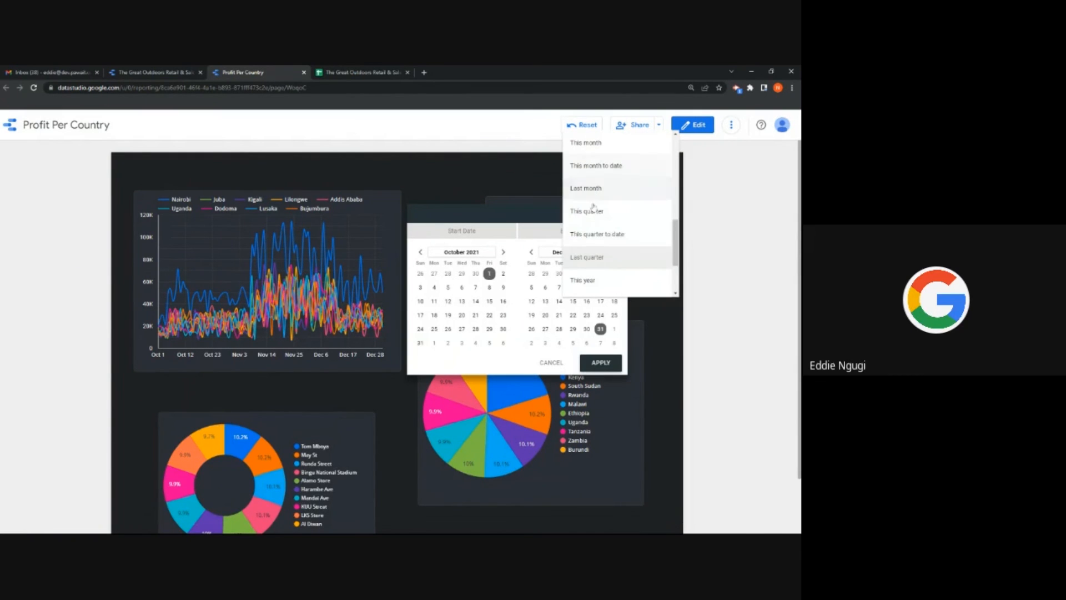
left_click(594, 234)
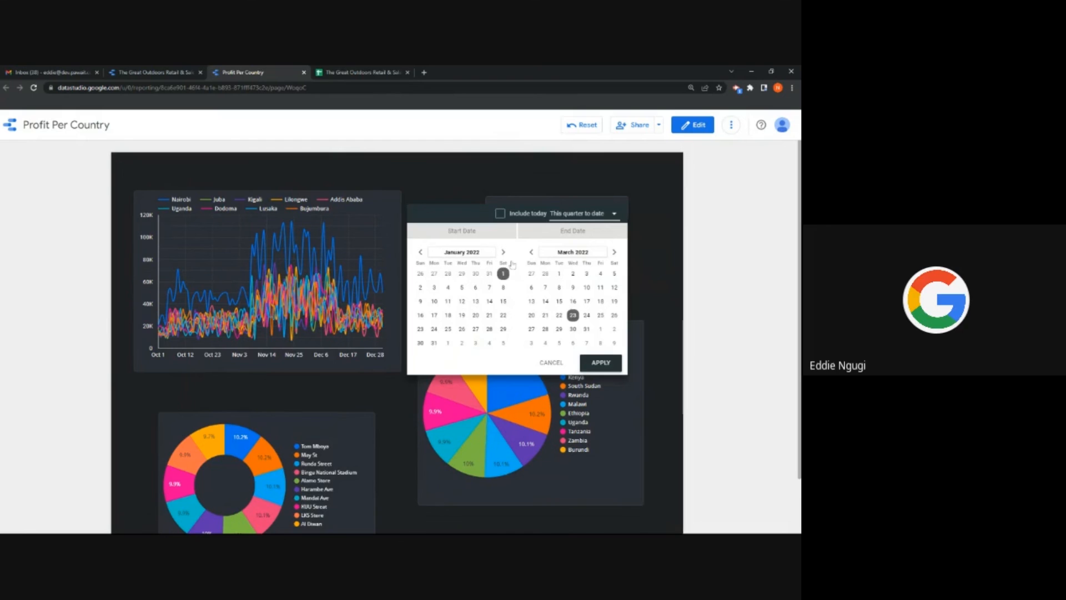
left_click(595, 366)
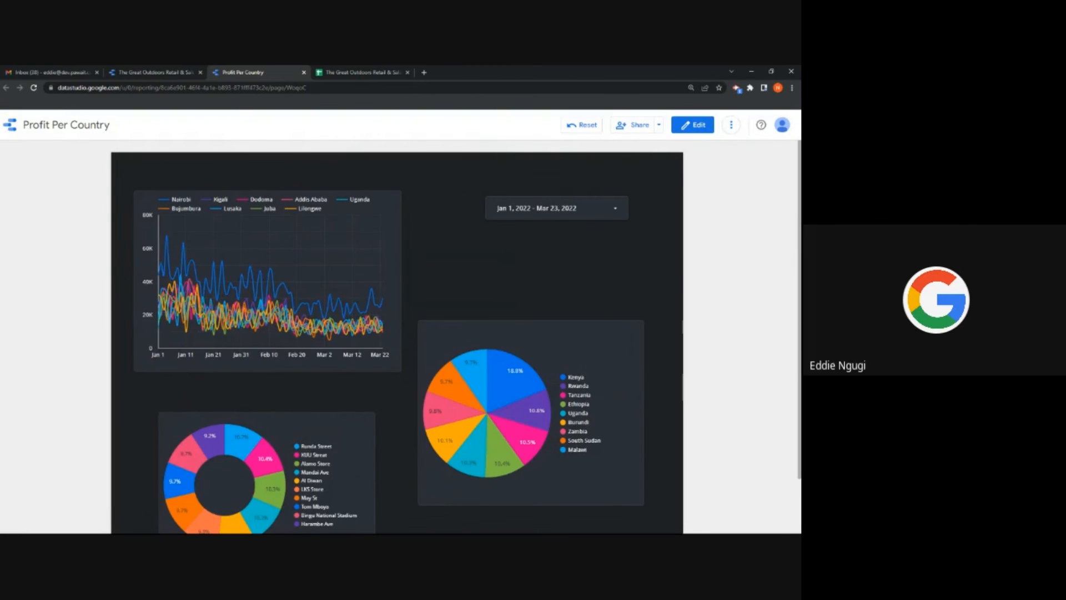
left_click(693, 124)
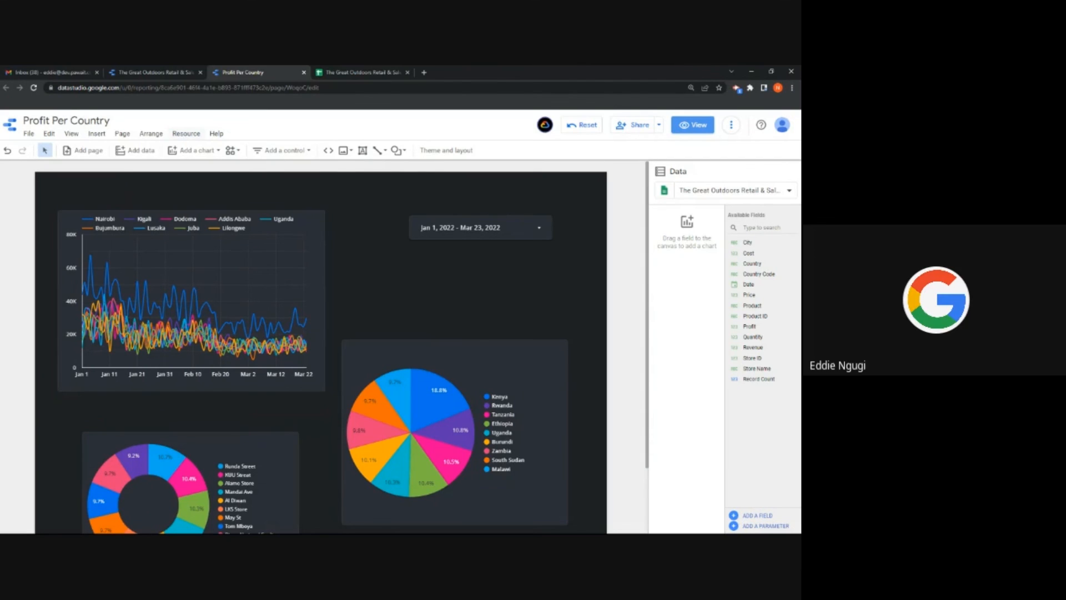
Step: Change the Product Sales data source's data freshness from every 15 minutes to every hour
left_click(186, 133)
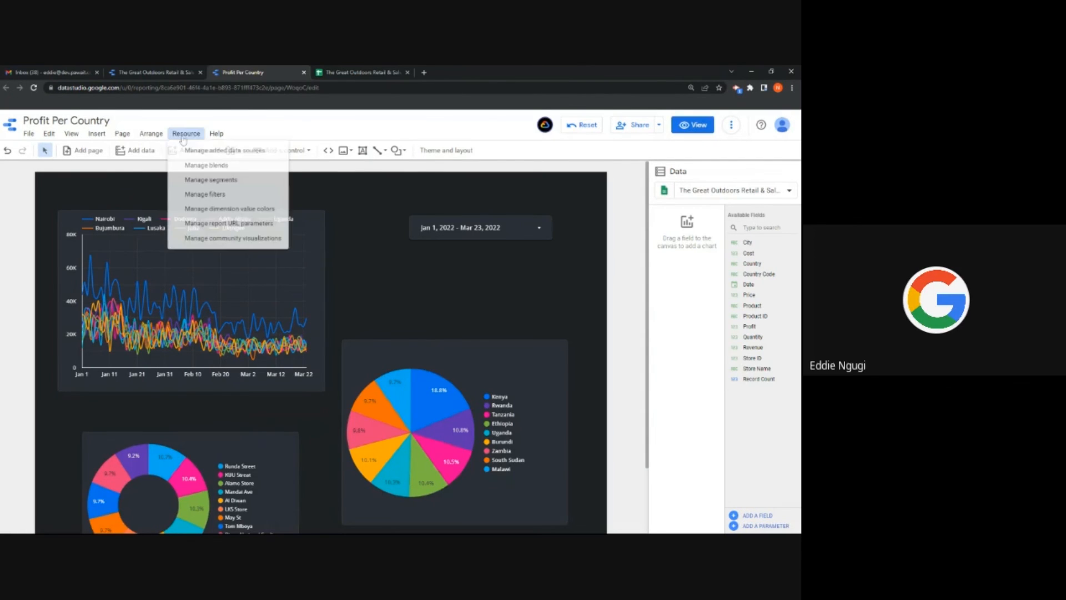
left_click(214, 151)
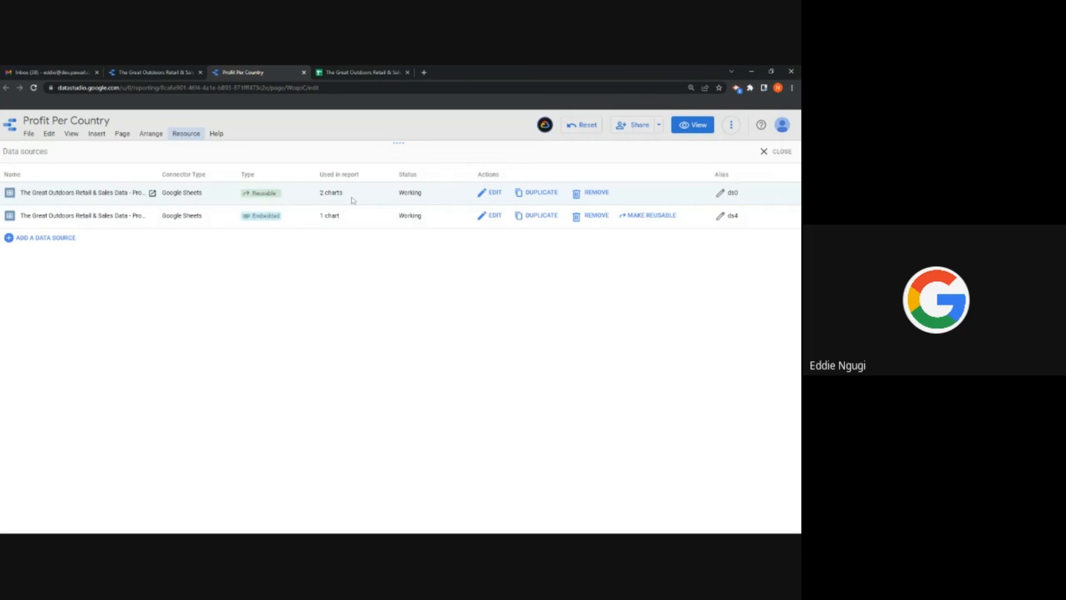
left_click(480, 194)
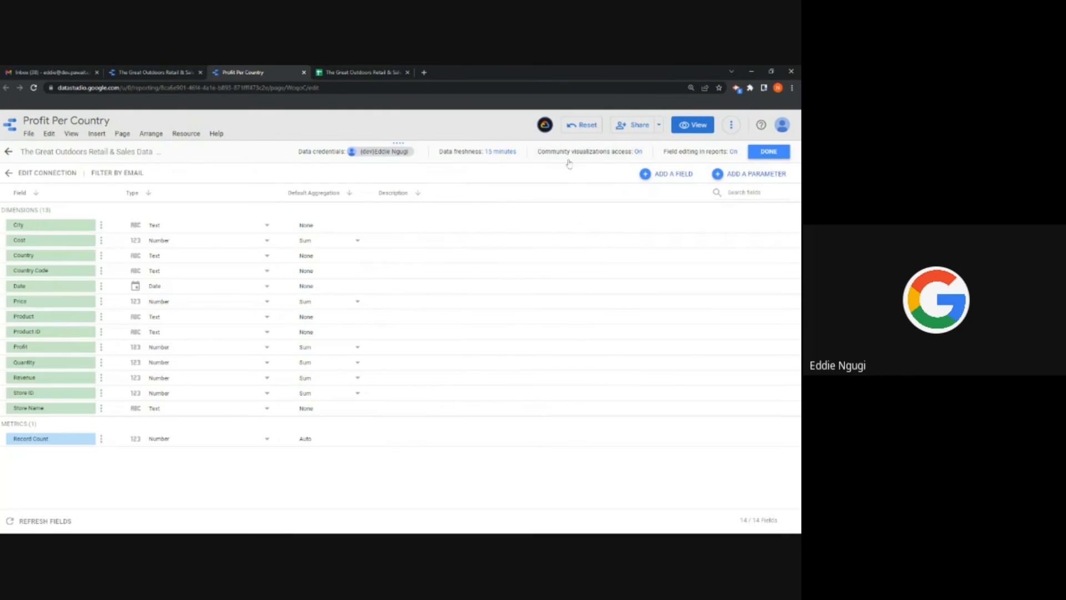
left_click(483, 155)
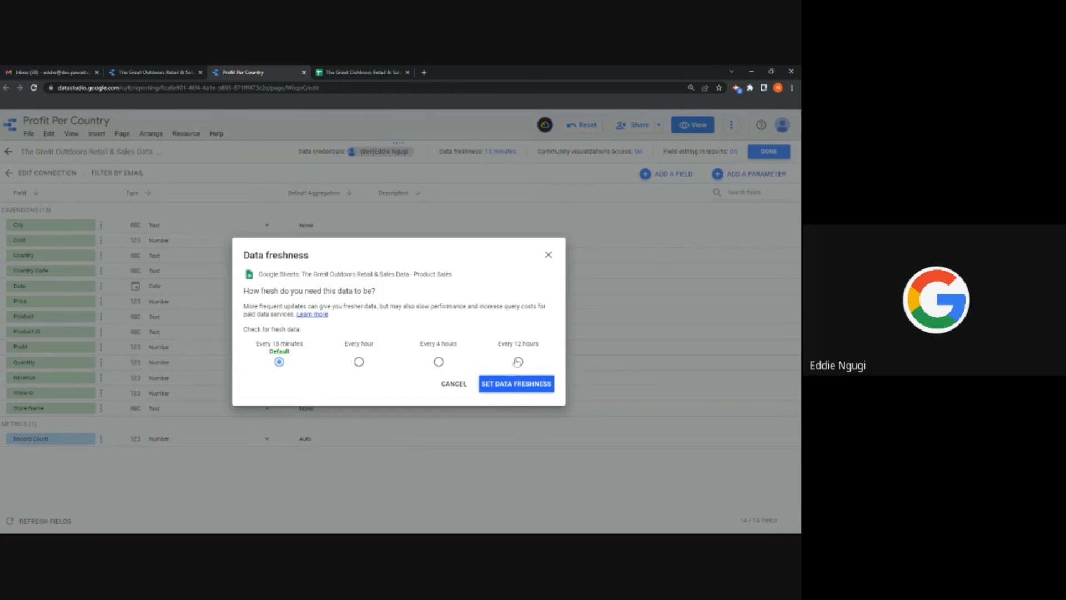
left_click(359, 363)
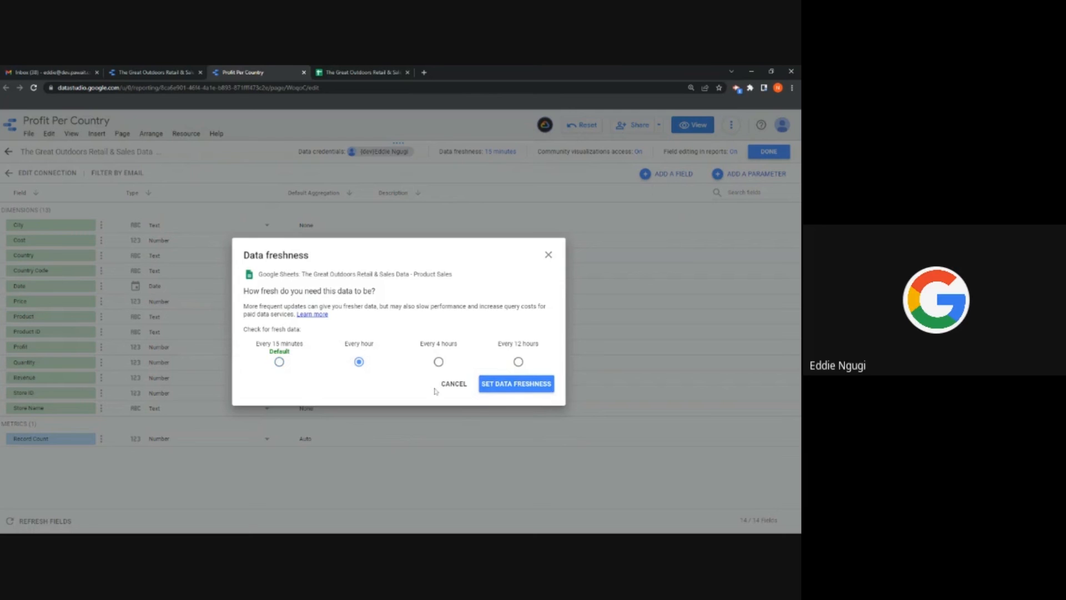
left_click(495, 390)
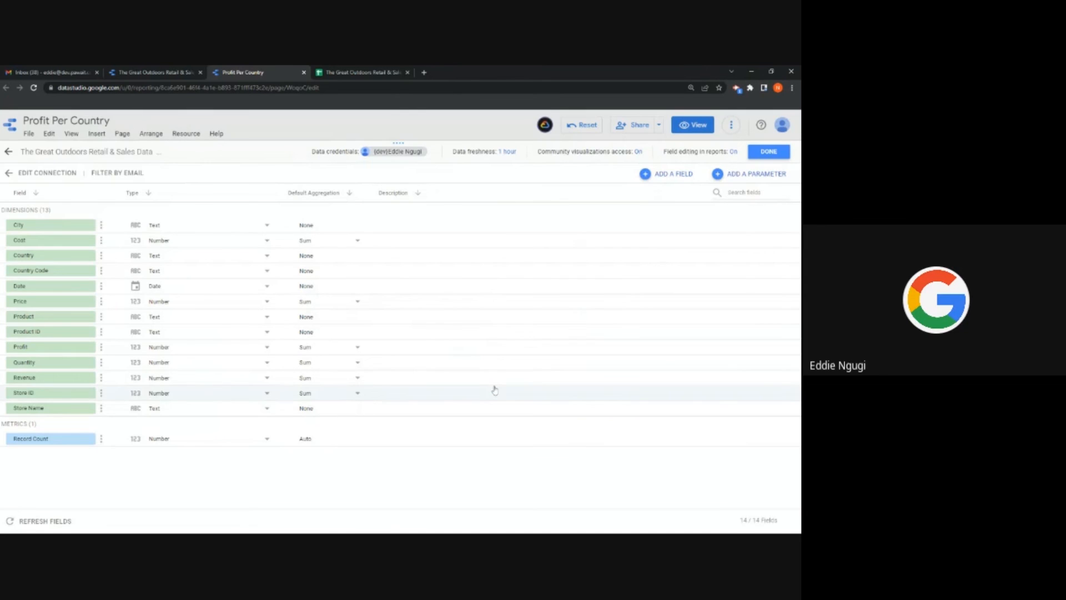
Step: Look over the sales data spreadsheet, then finish and close the data source settings
left_click(361, 73)
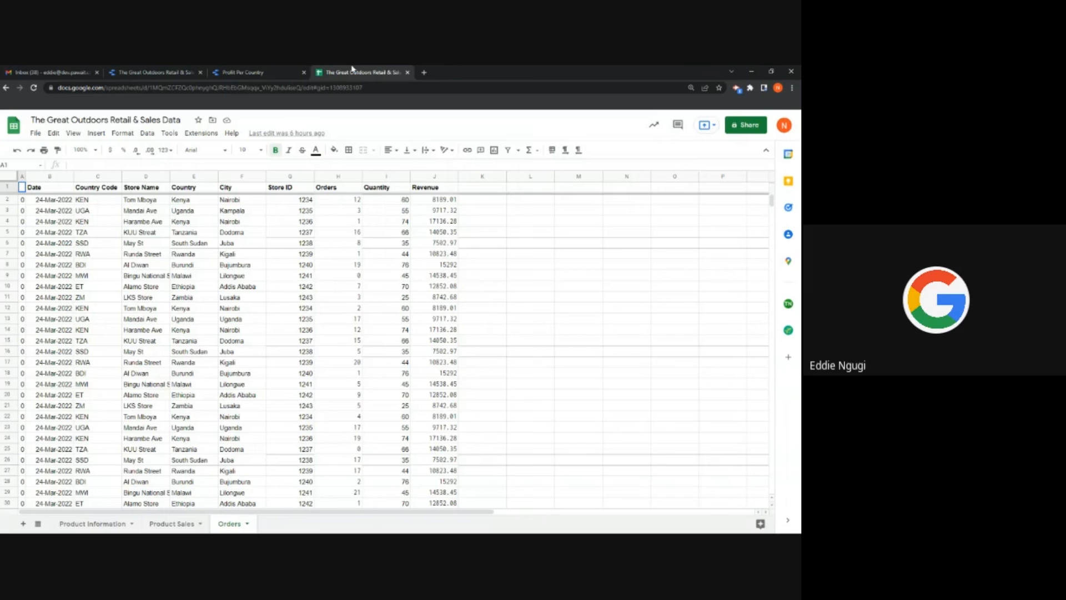
scroll(233, 266, "down", 5)
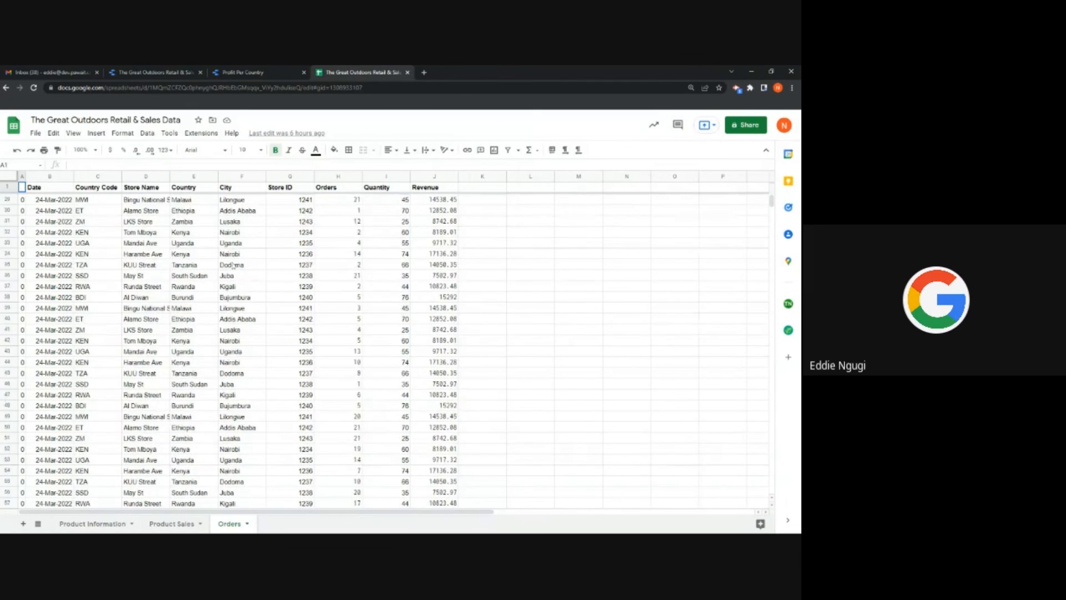
scroll(232, 265, "down", 3)
left_click(261, 72)
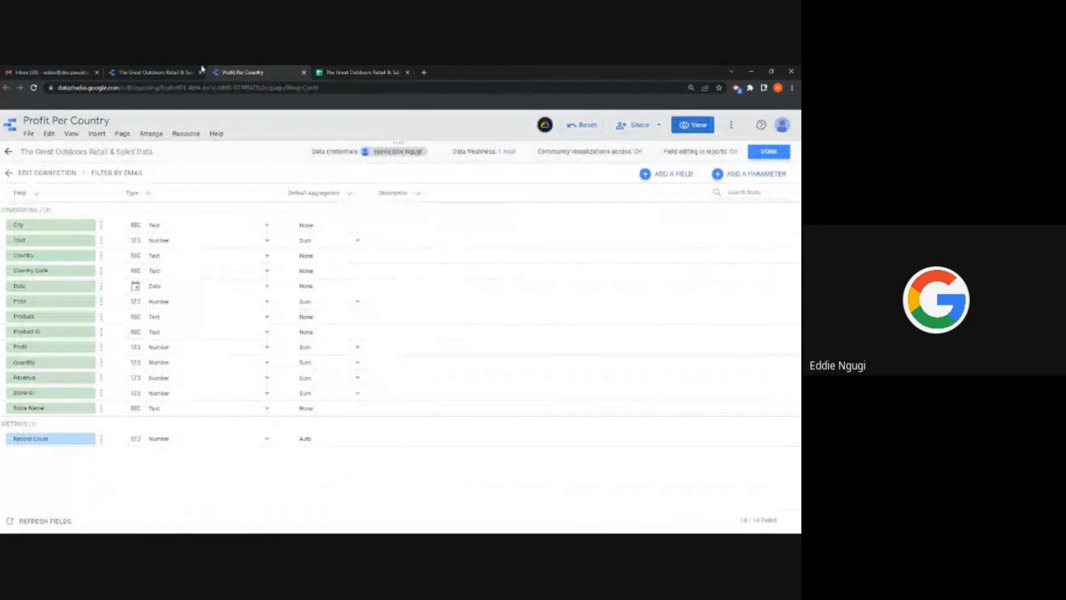
left_click(768, 151)
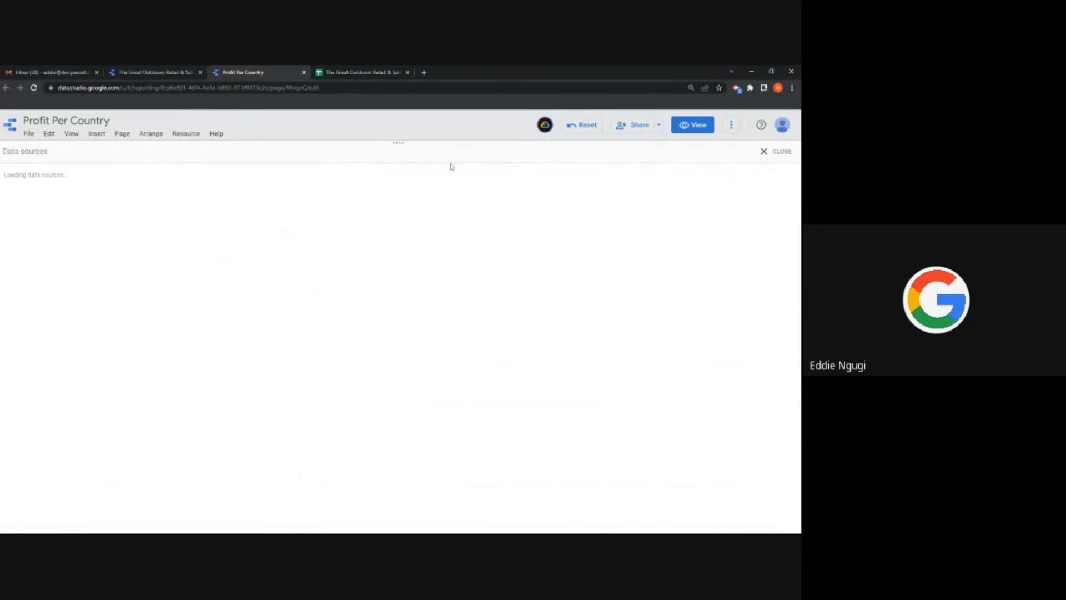
left_click(776, 158)
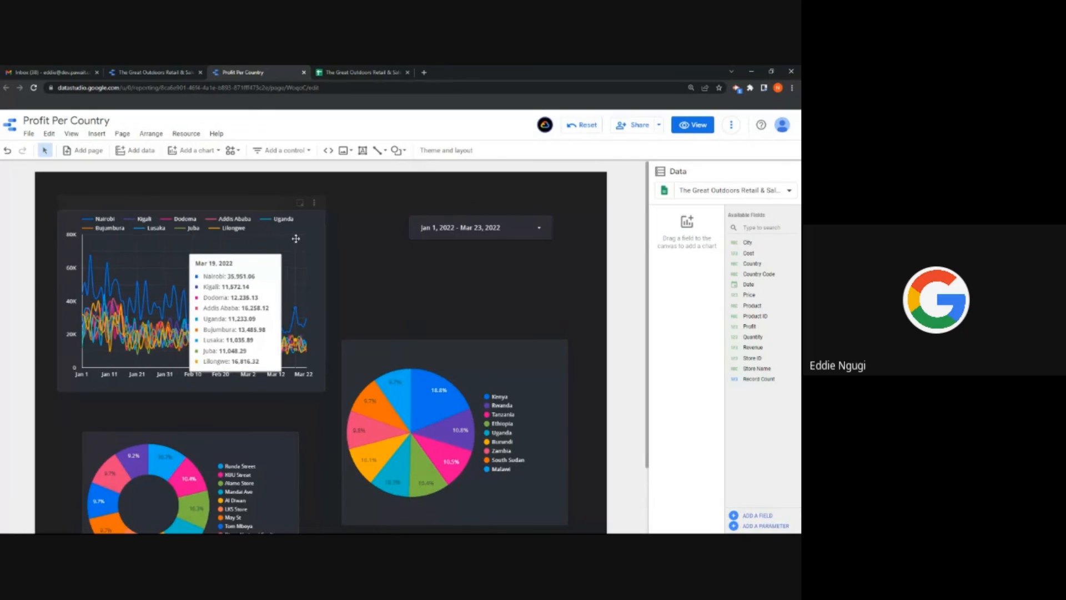